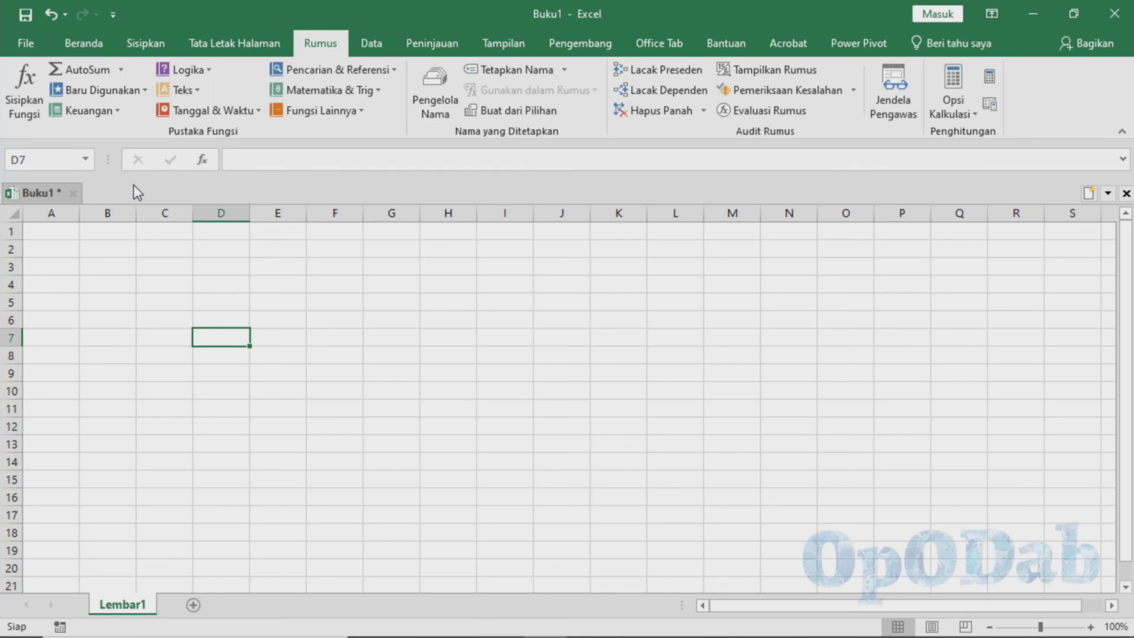
Step: Examine the IF function's entry among the most frequently used functions in the Insert Function dialog
left_click(123, 72)
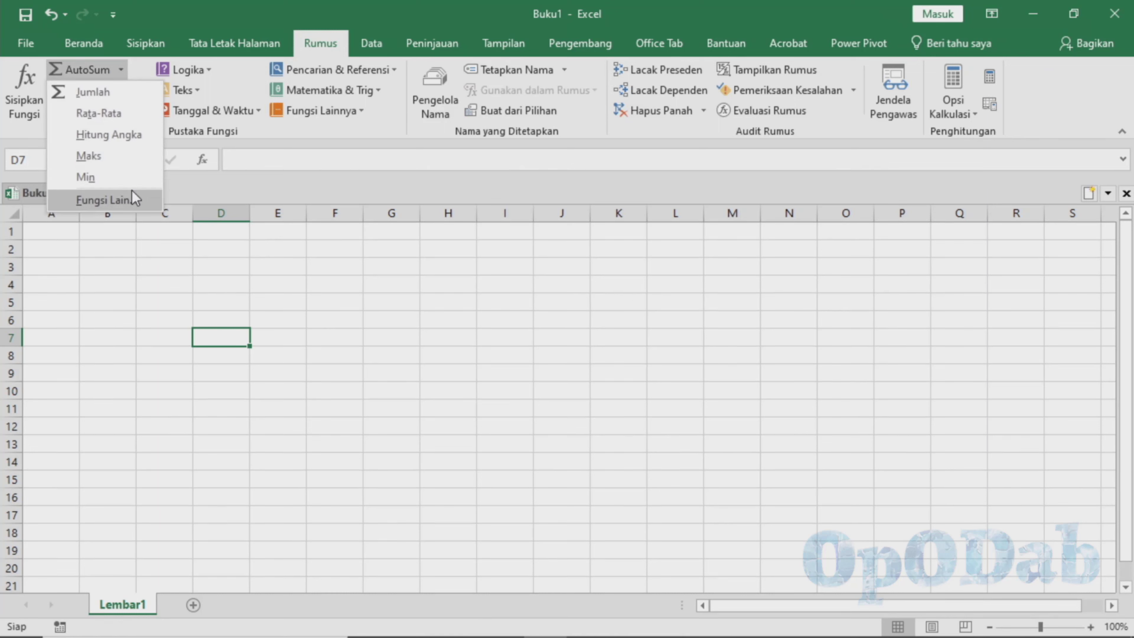
left_click(104, 200)
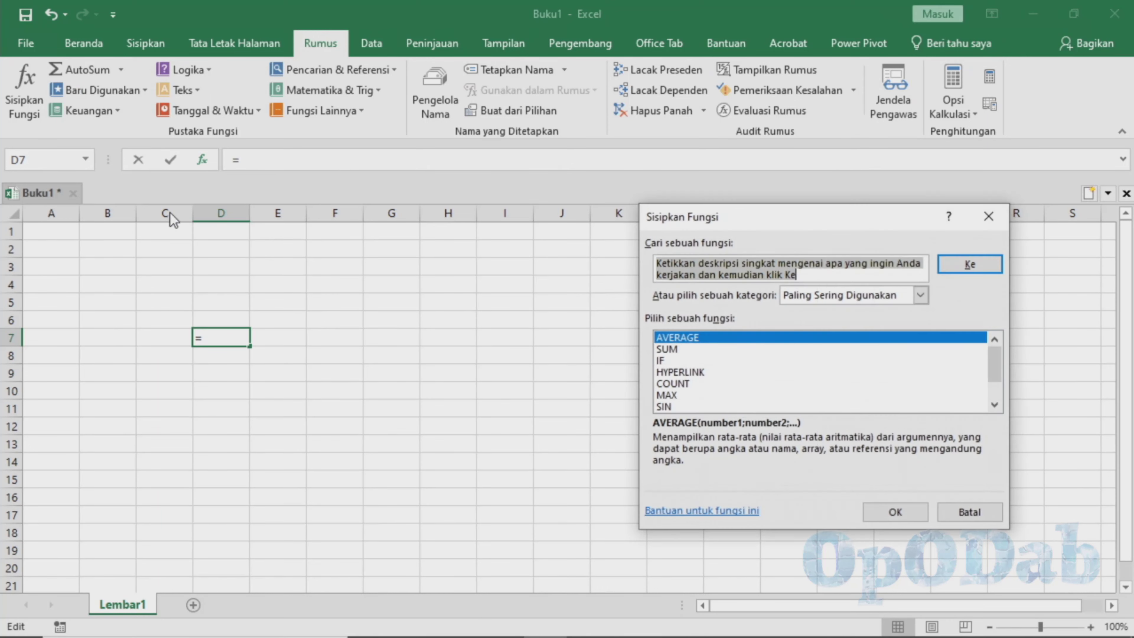
left_click(686, 360)
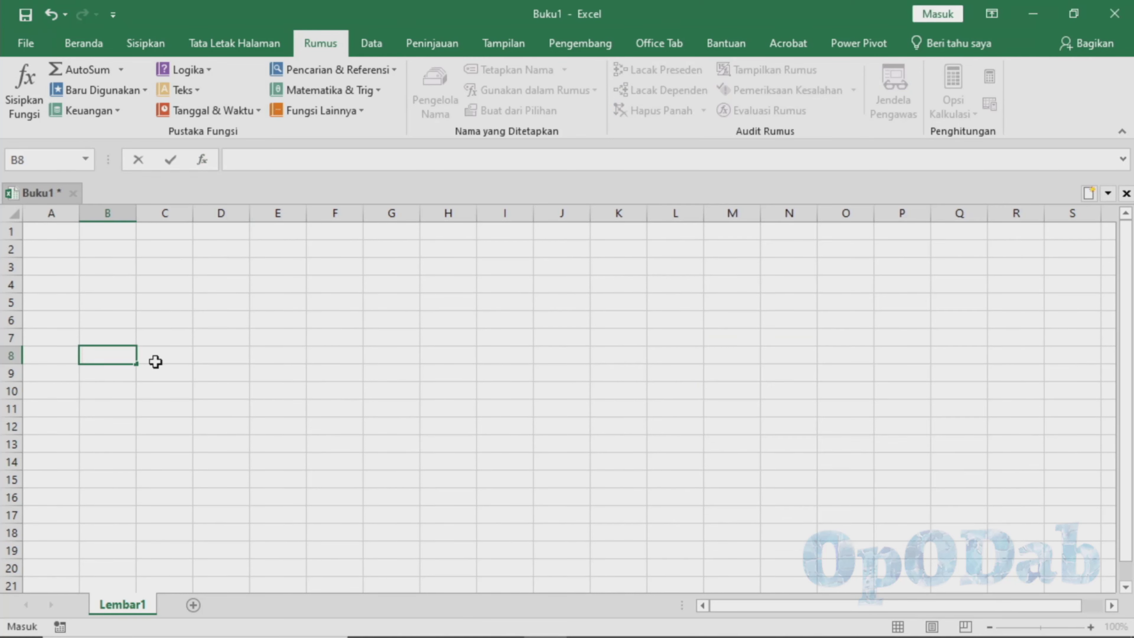
Step: Enter the label "Bagian If" in cell B8 and "Logical test" in B9
type("Bagian If")
key("Return")
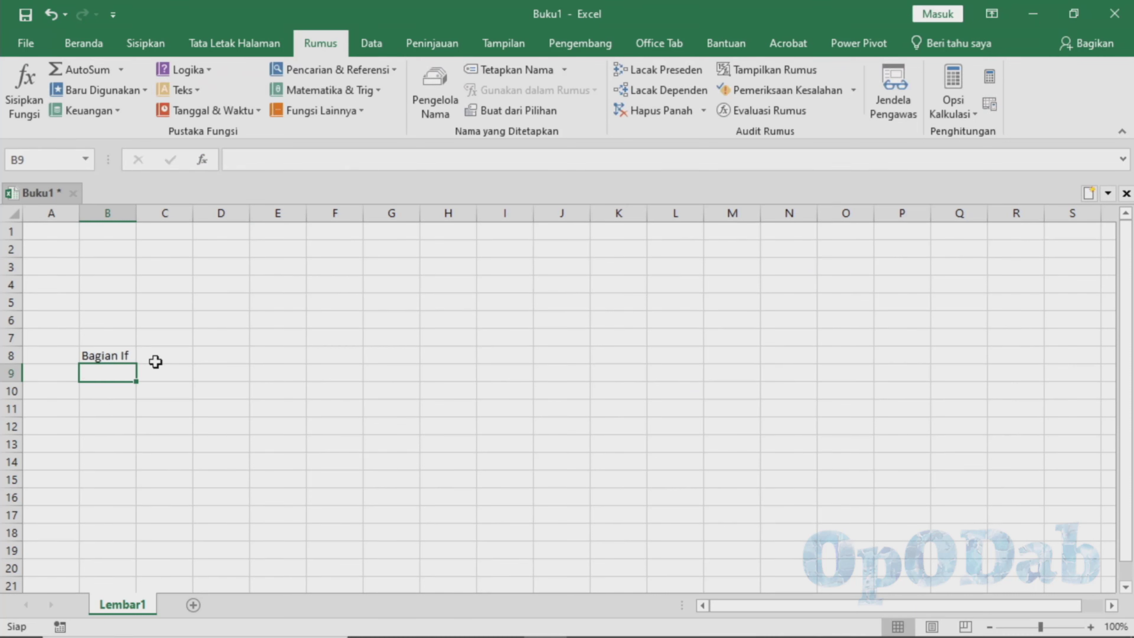
type("Logi")
key("BackSpace")
key("BackSpace")
key("BackSpace")
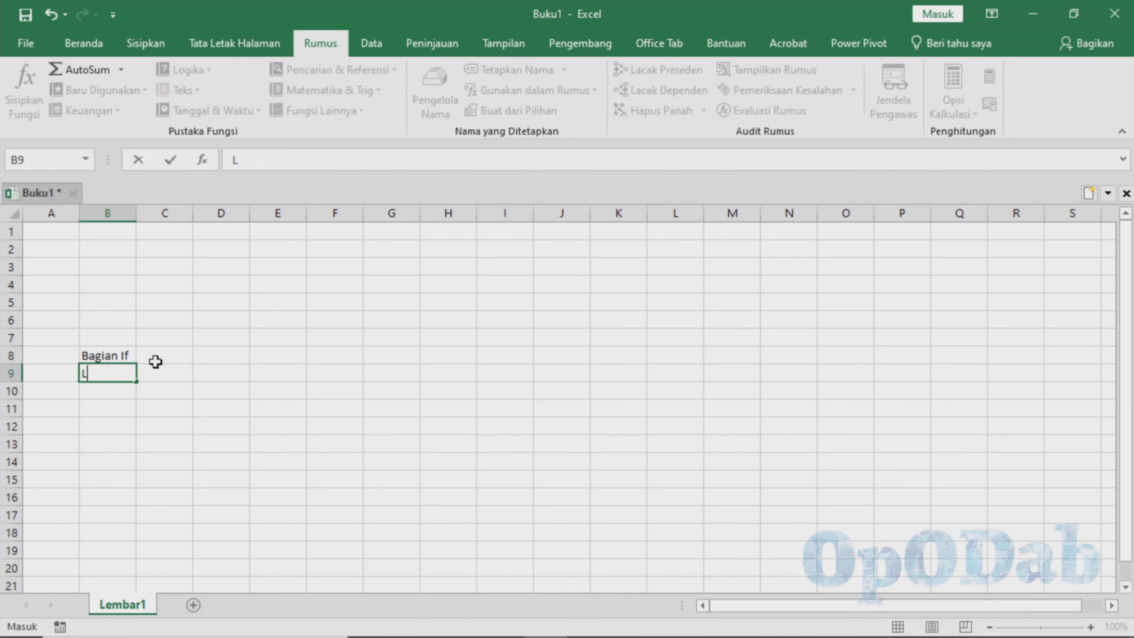
type("ogical test")
key("Return")
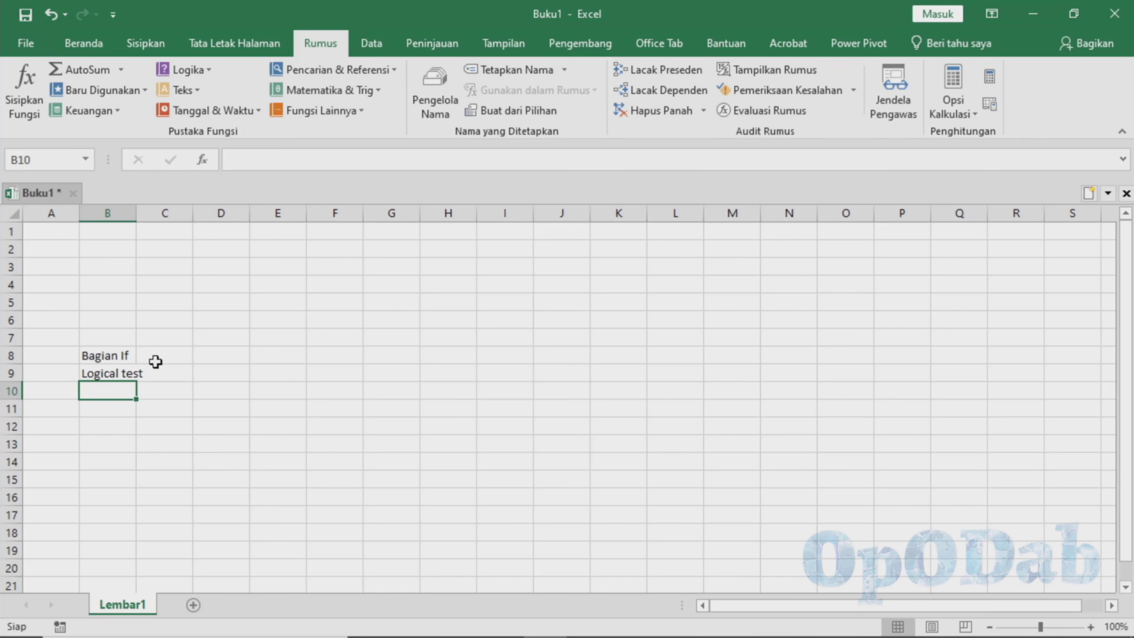
Step: Enter the labels "Nilai true" in cell B10 and "Nilai false" in B11
type("Ni")
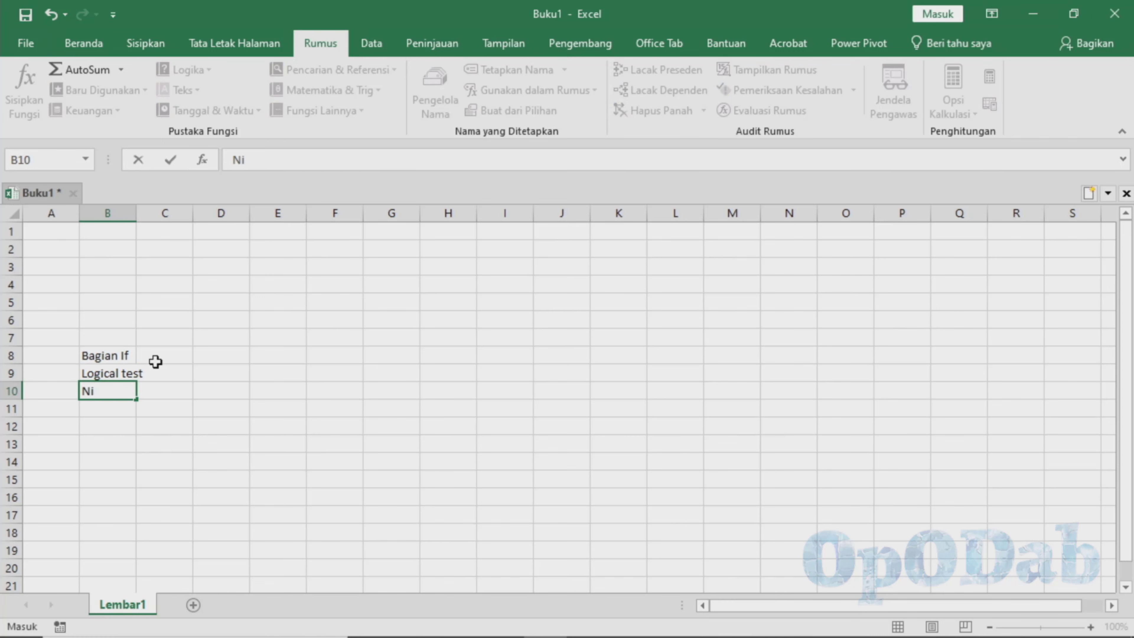
type("lai true")
key("Return")
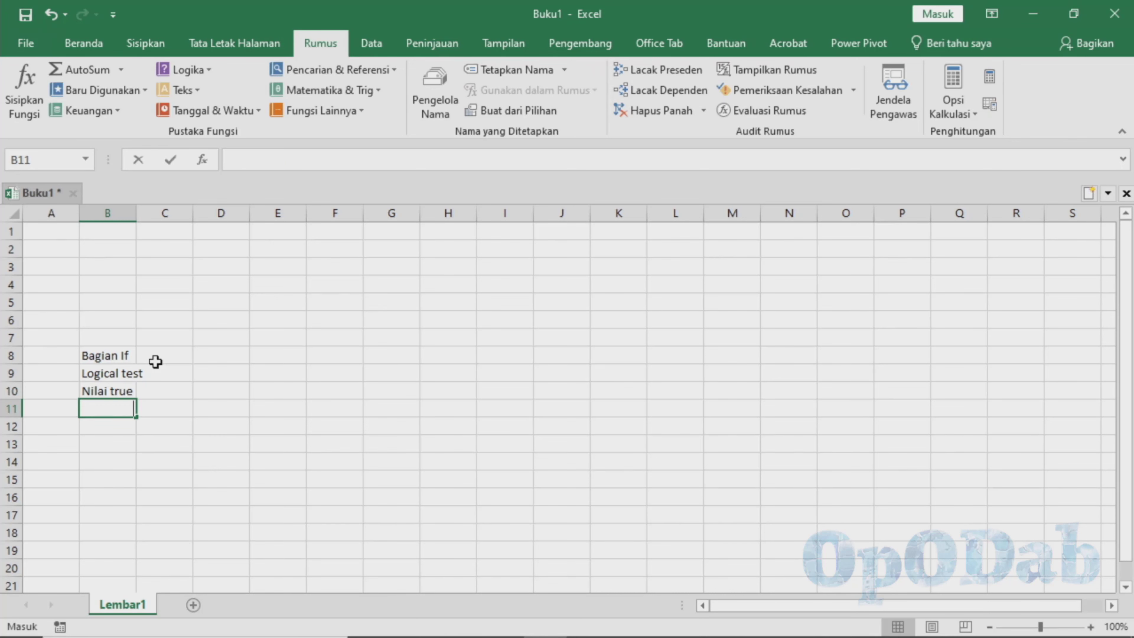
type("Nilai")
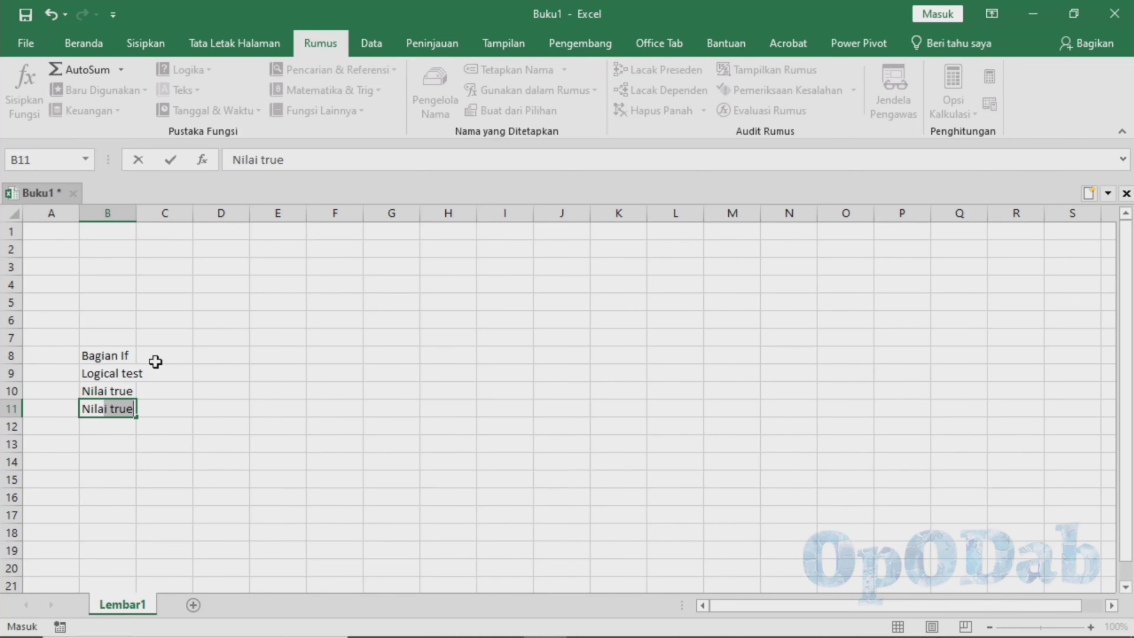
type(" false")
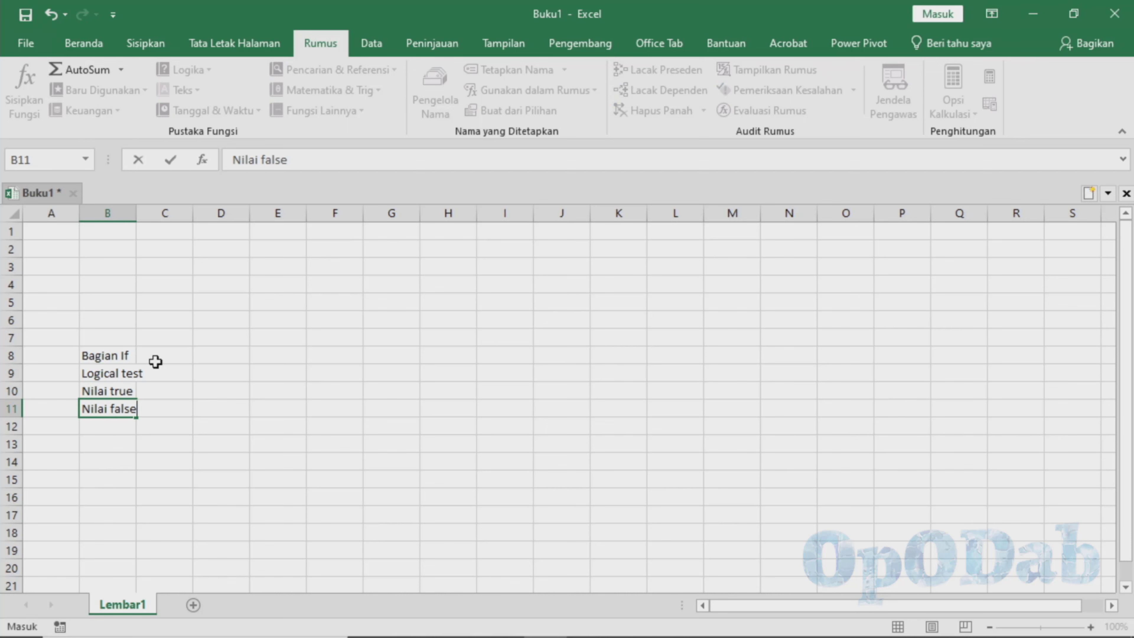
key("Return")
left_click_drag(119, 370, 122, 408)
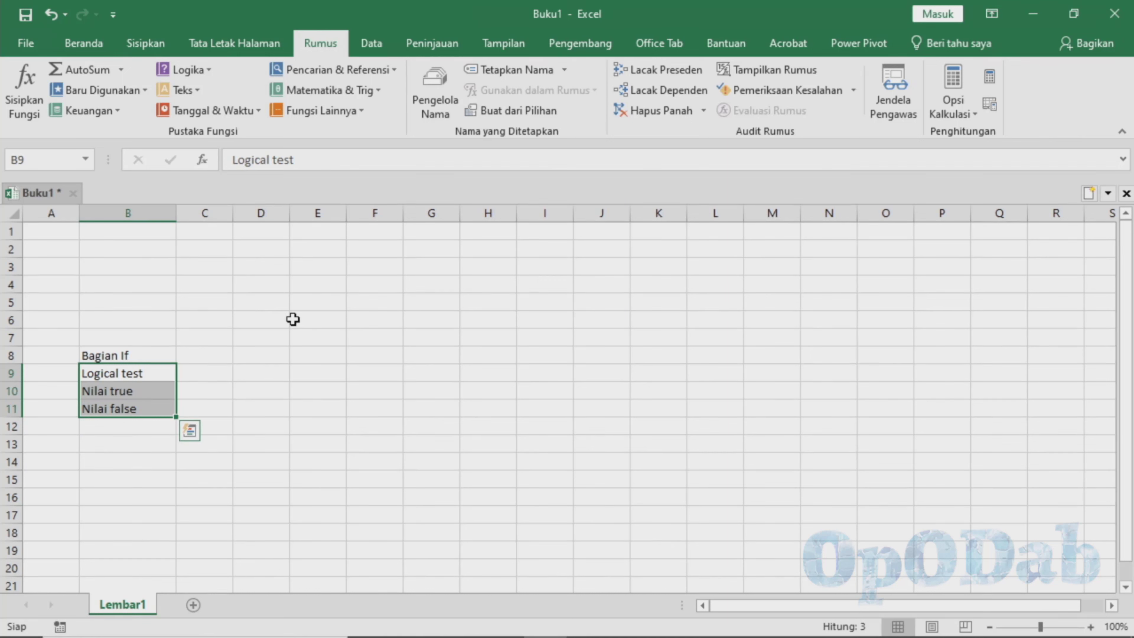
Step: Add the column headers "Nilai 1" in cell D6 and "Nilai 2" in E6
left_click(279, 320)
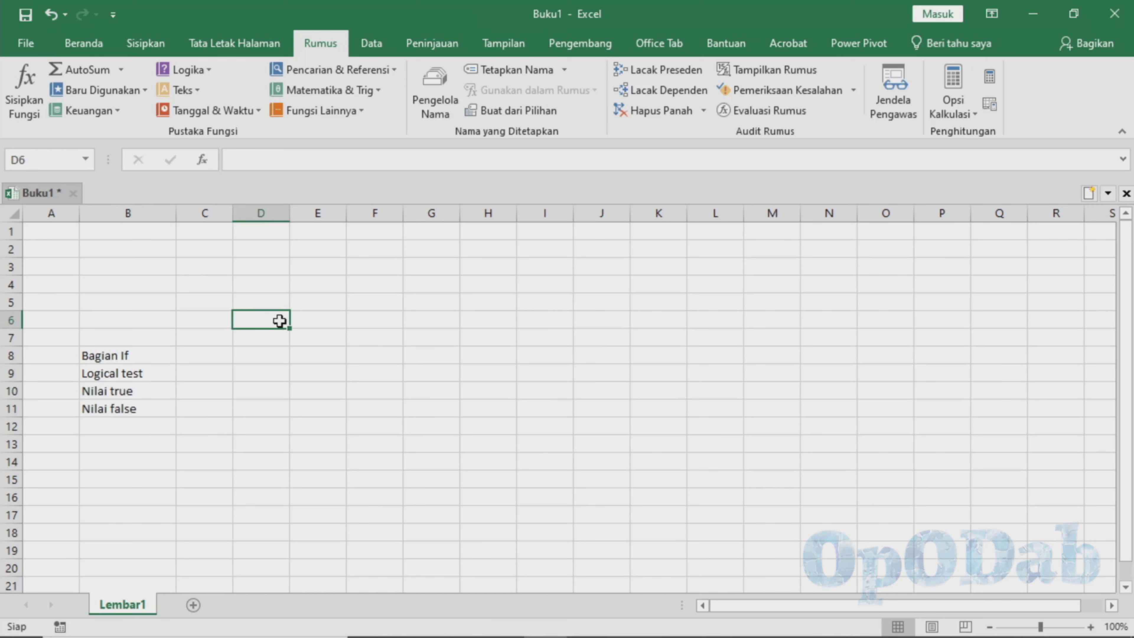
type("Nilai 1")
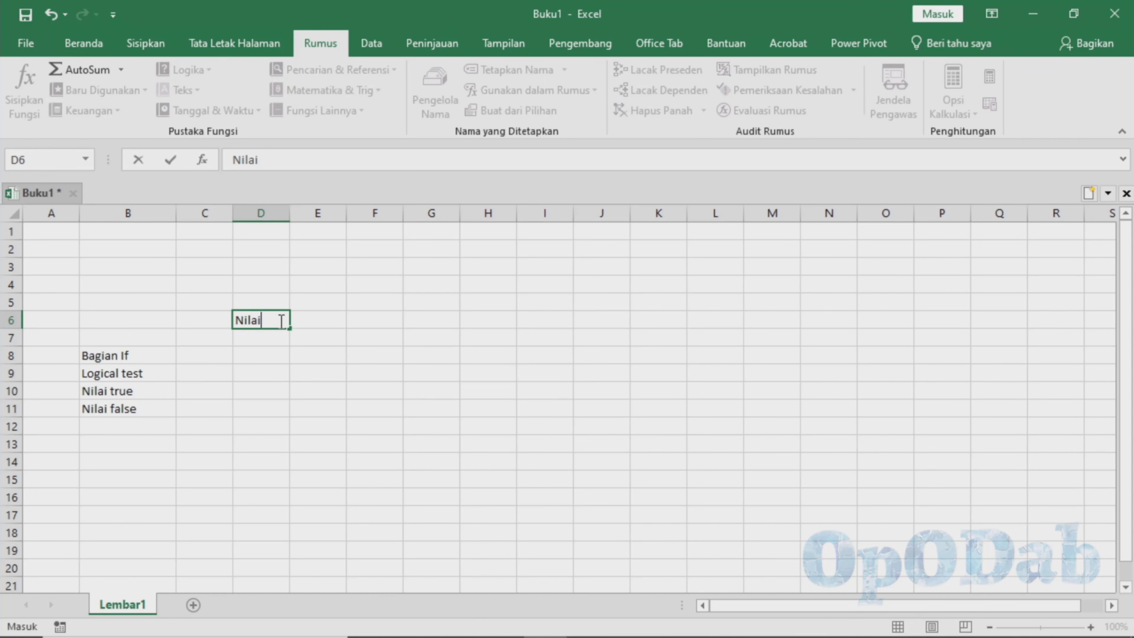
key("Tab")
type("NIai")
key("BackSpace")
key("BackSpace")
key("BackSpace")
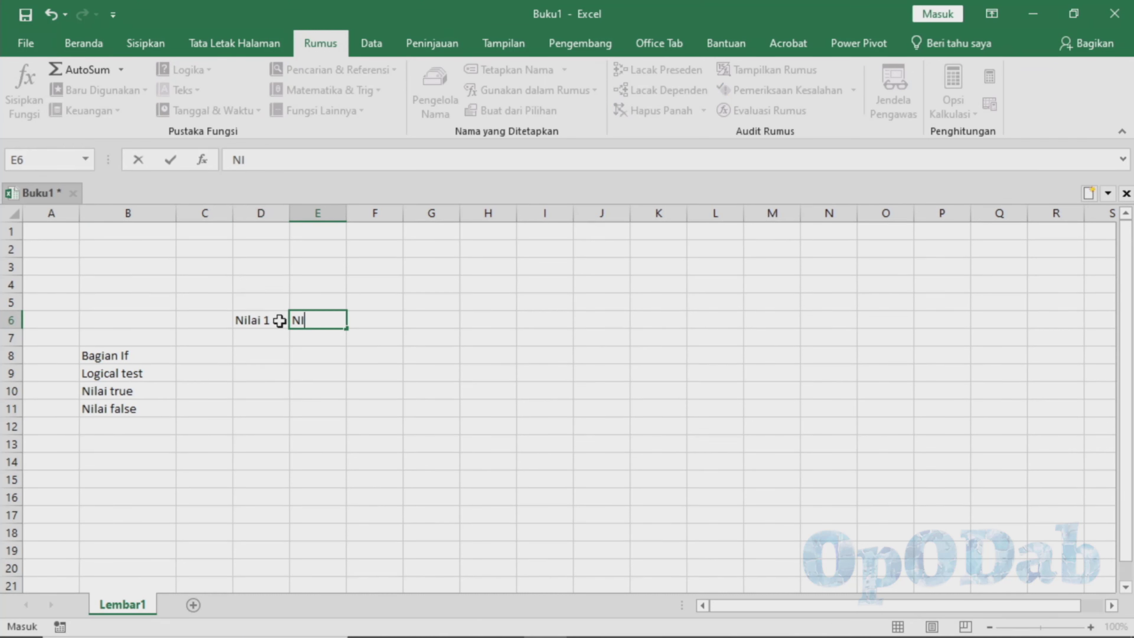
type("ilai 2")
key("Return")
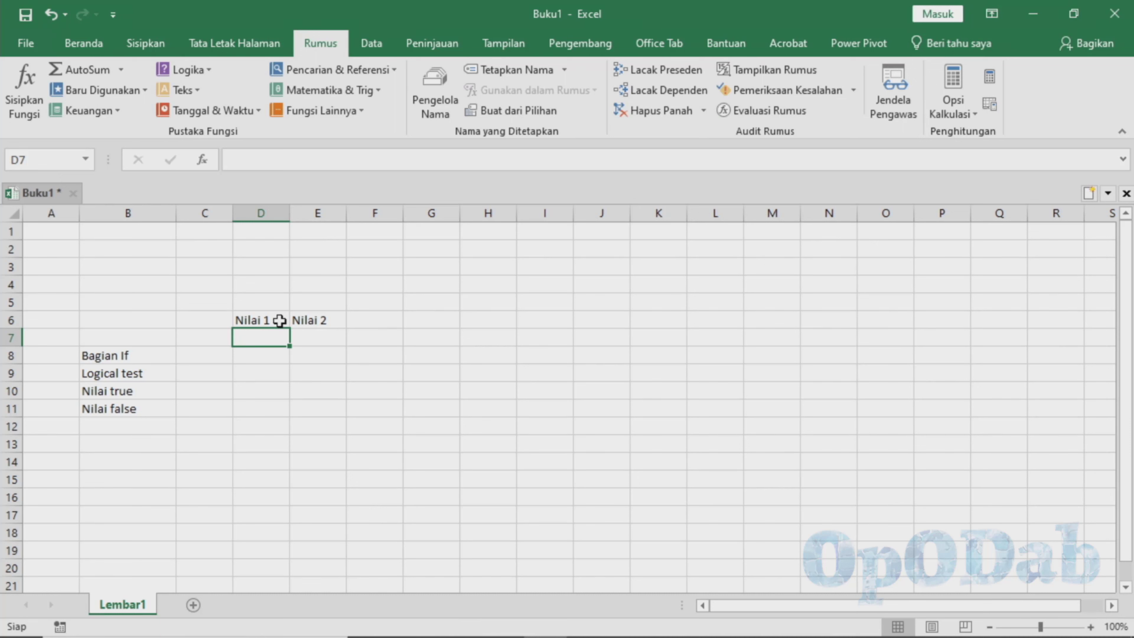
Step: Enter the value 56 under both headers, in cells D7 and E7
type("56")
key("Tab")
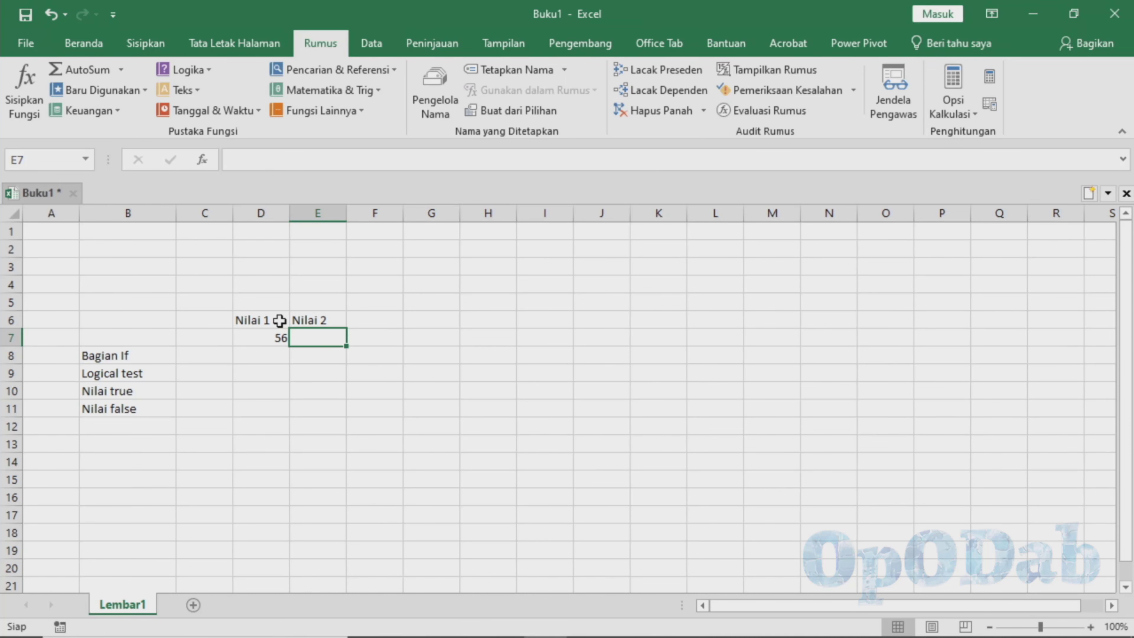
type("45")
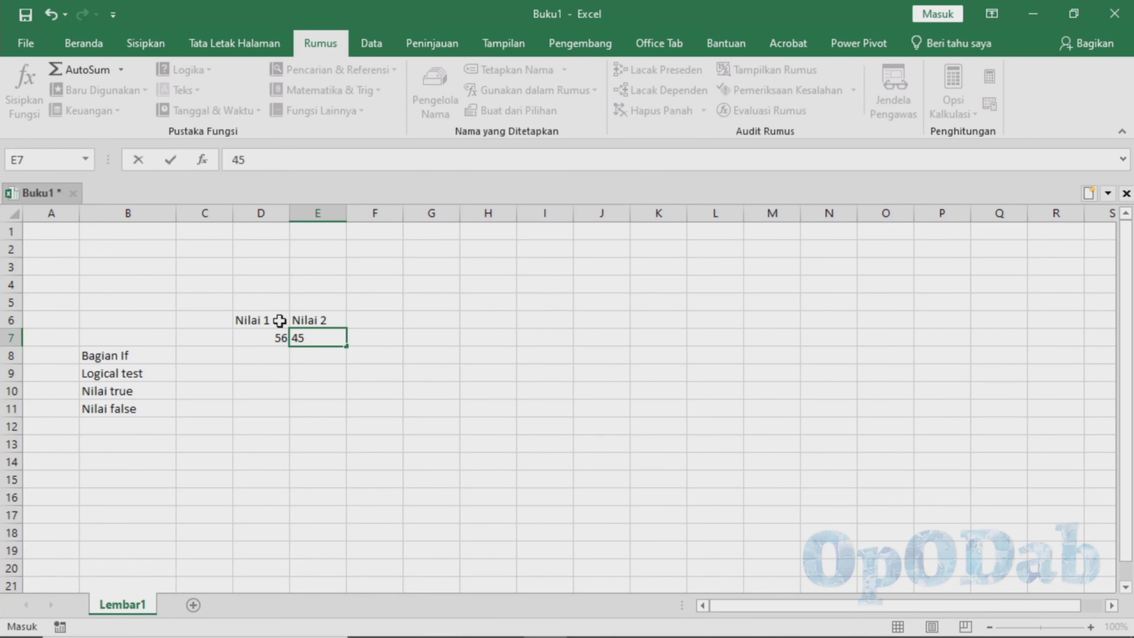
key("BackSpace")
key("BackSpace")
type("56")
left_click(464, 317)
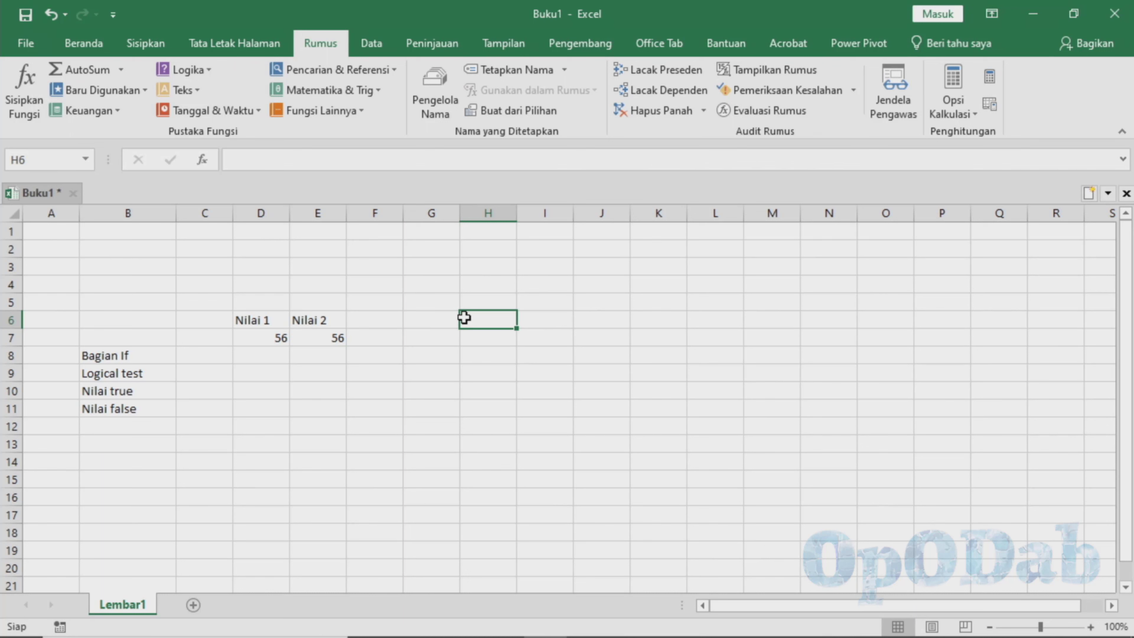
type("=i")
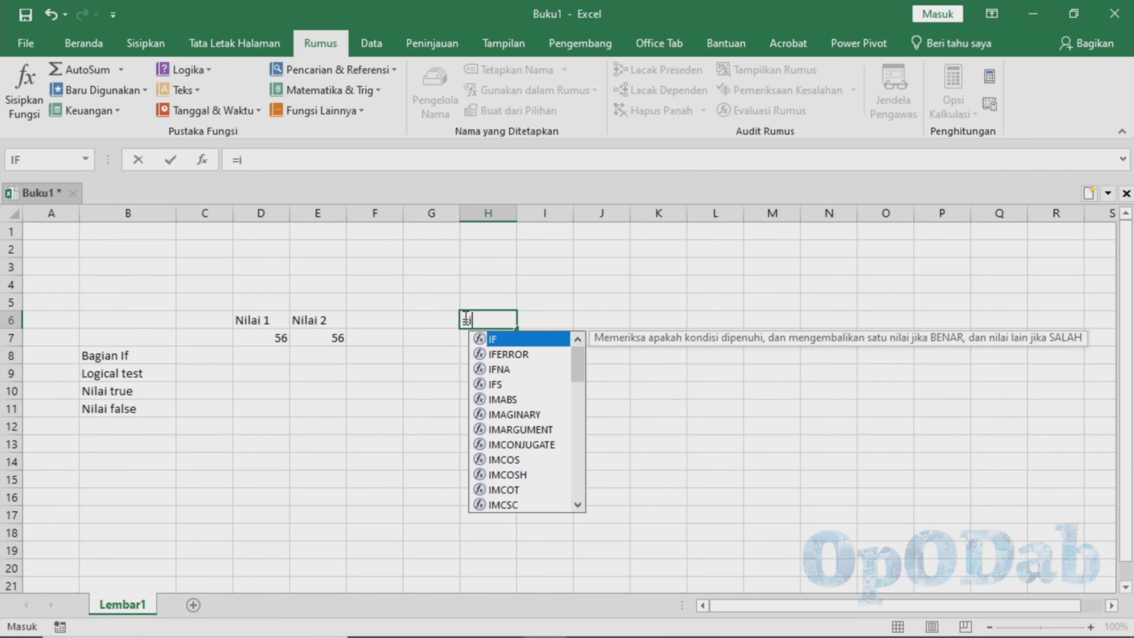
type("f((")
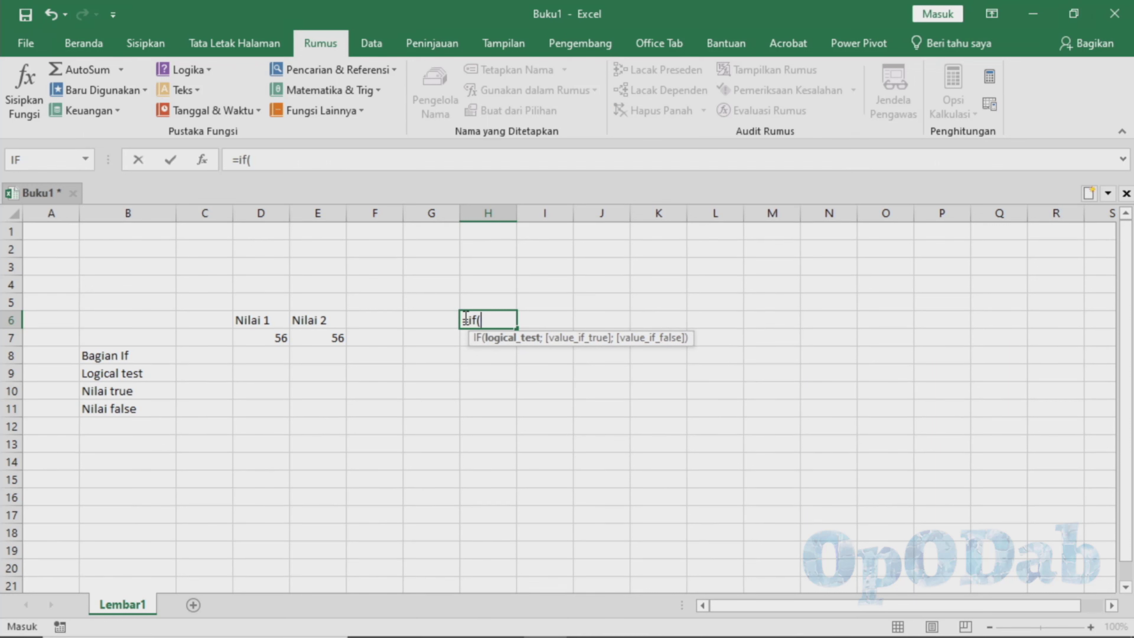
left_click(270, 338)
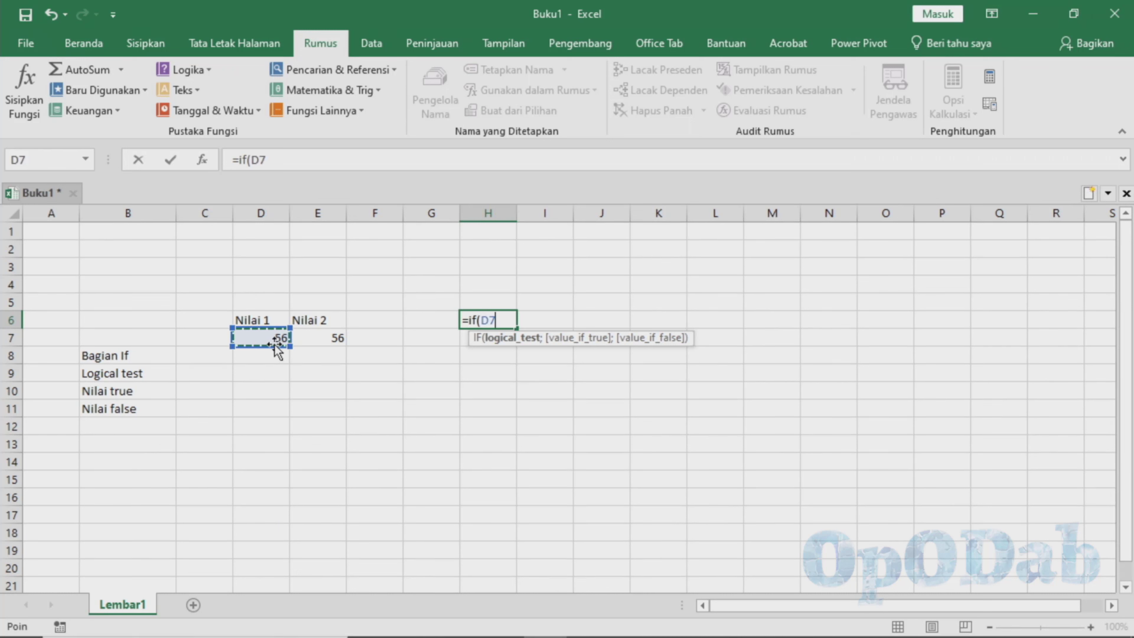
type("=")
left_click(310, 339)
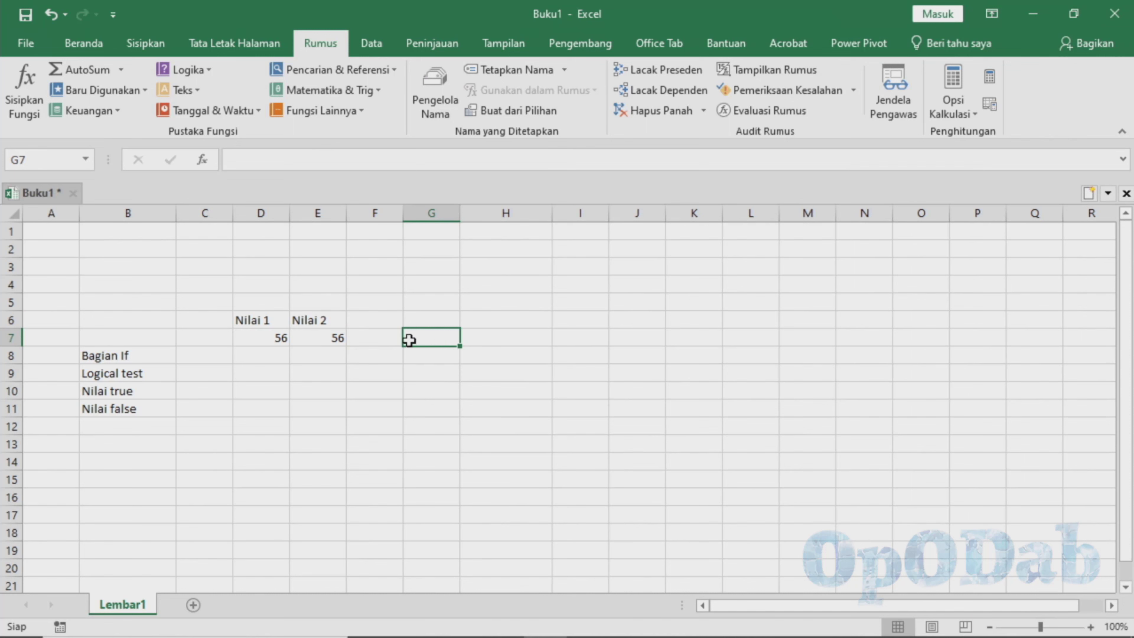
Step: Enter the formula =IF(D7=E7;"benar";"salah") in cell G7 to compare the two values
type("=if(")
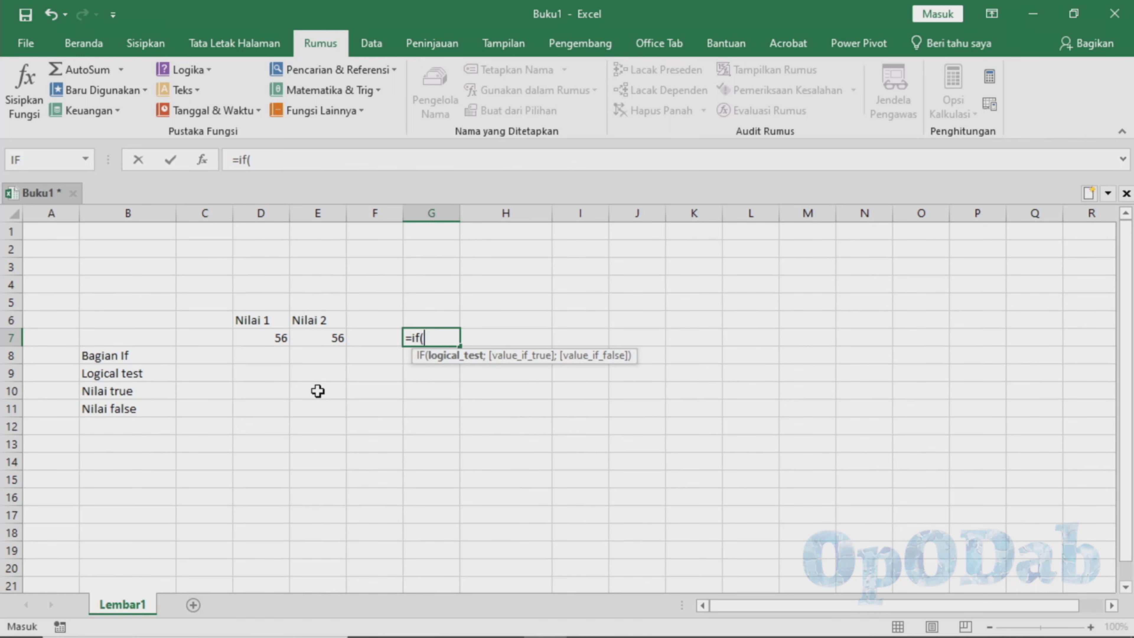
left_click(279, 336)
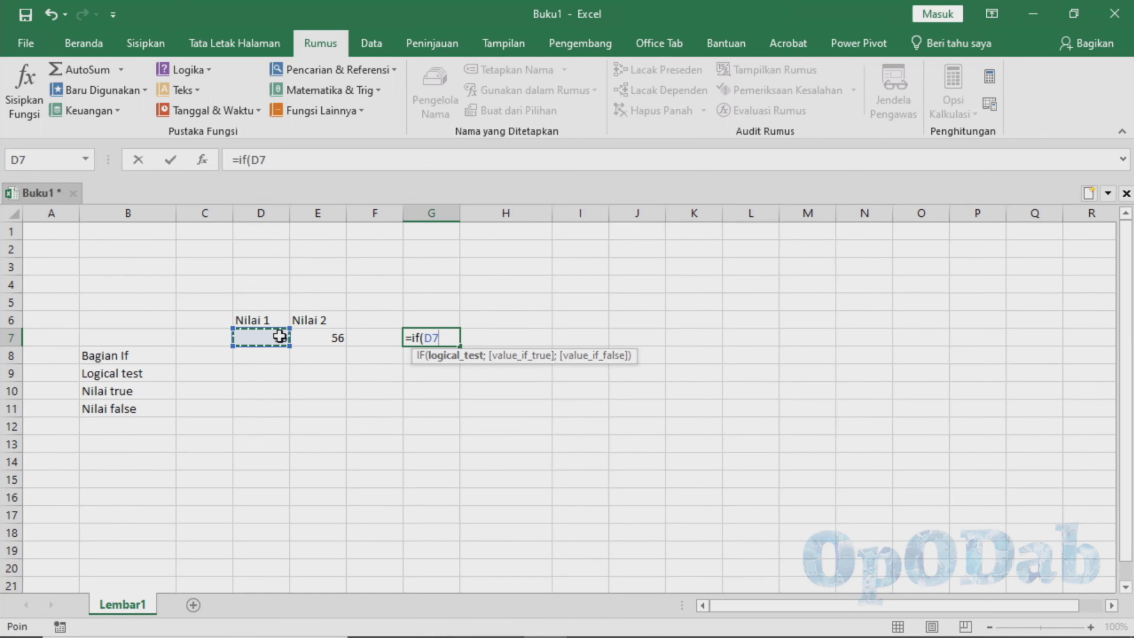
type("=")
left_click(318, 338)
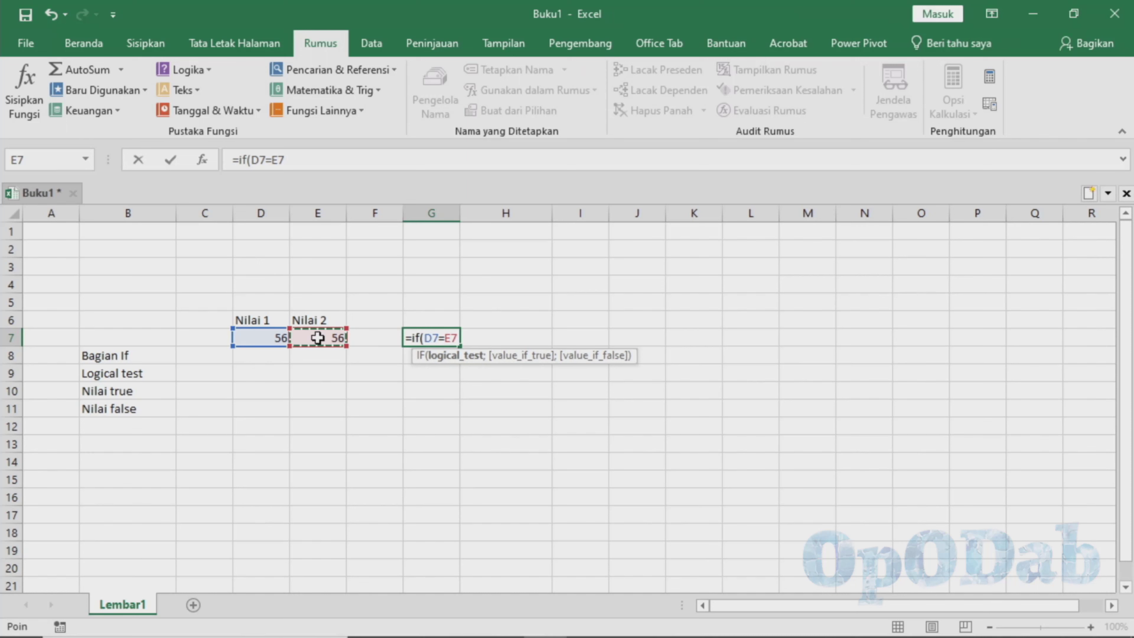
type(";")
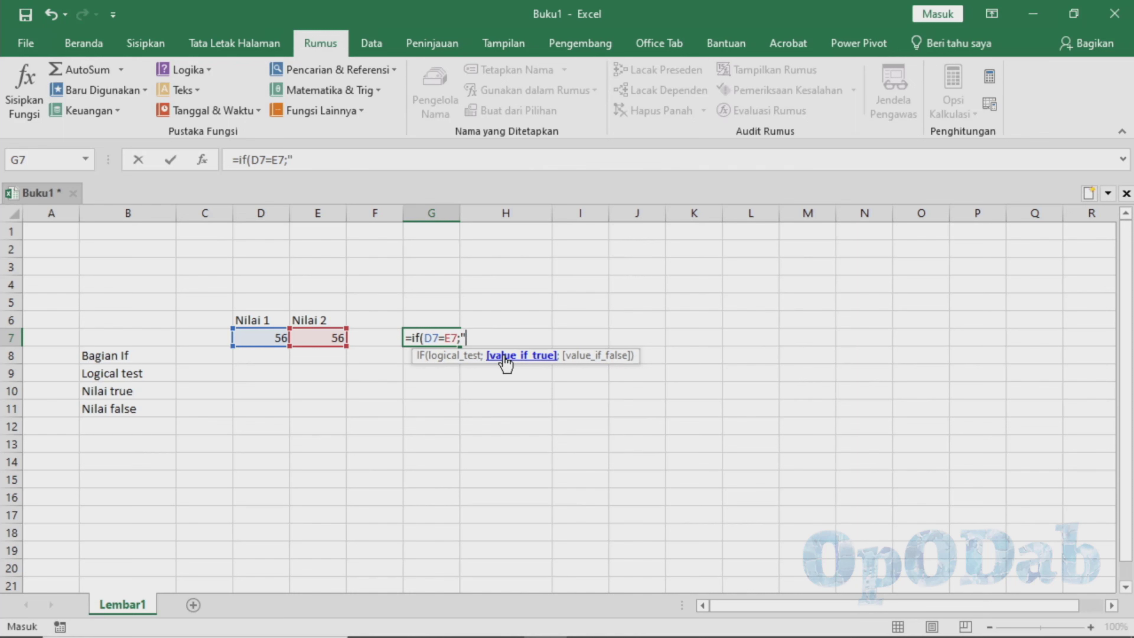
type("benar\";")
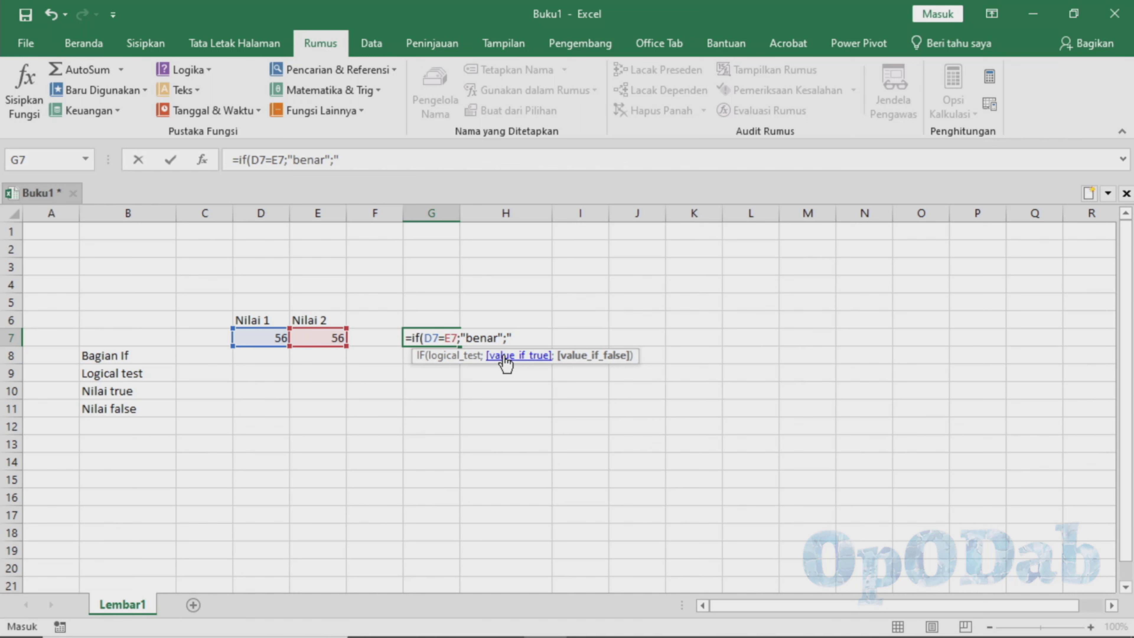
type("salah\")")
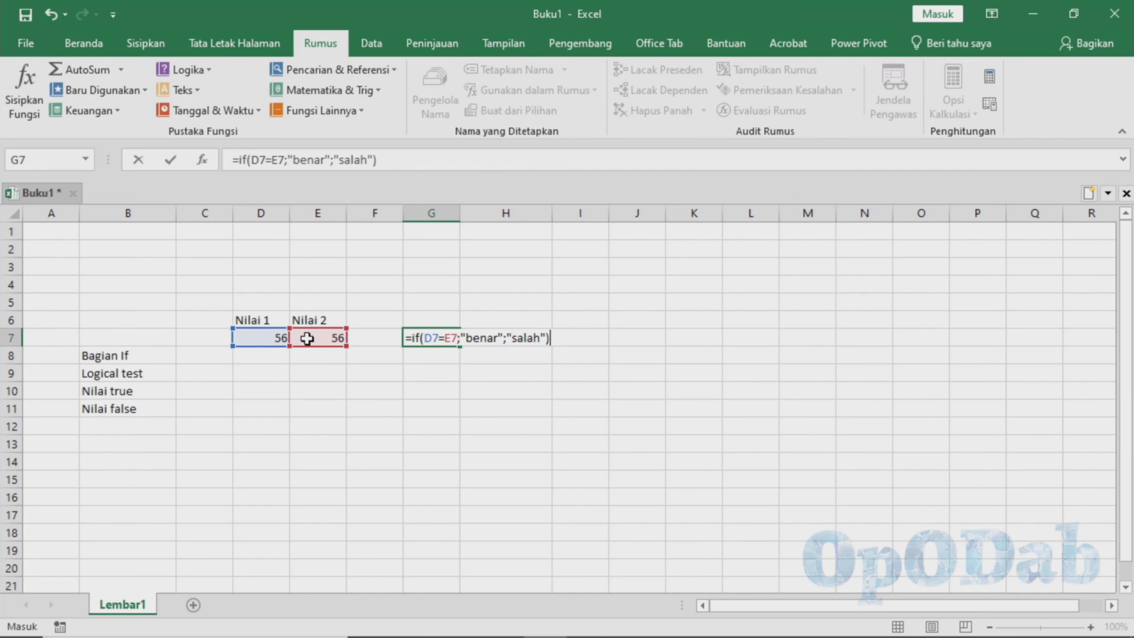
key("Return")
left_click(431, 340)
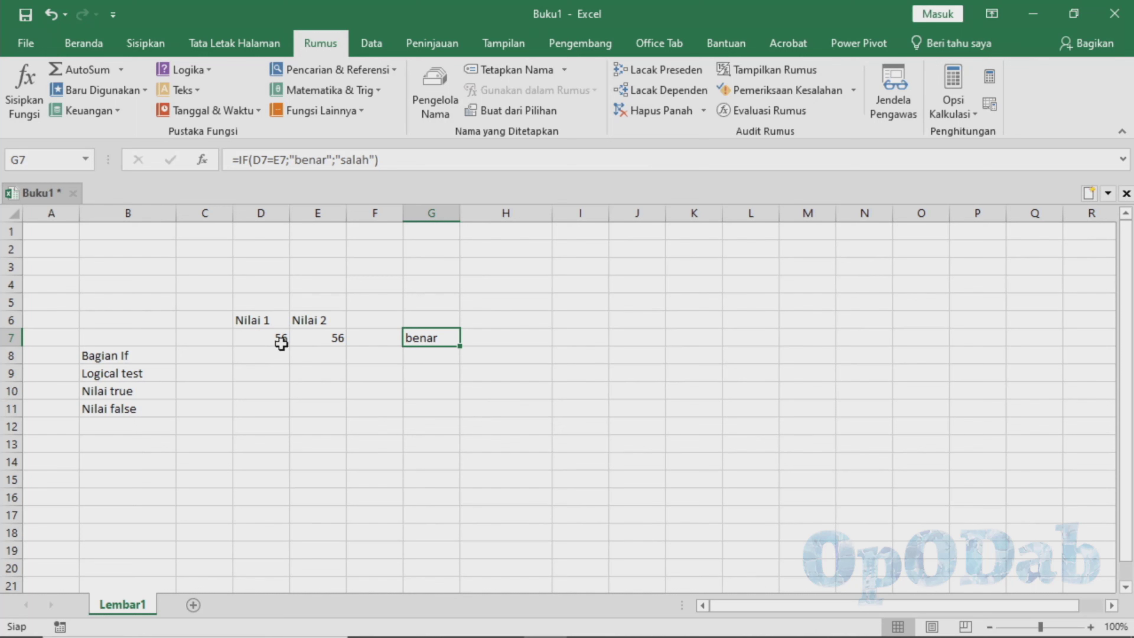
Step: Set the Nilai 1 value in cell D7 to 40
left_click(274, 337)
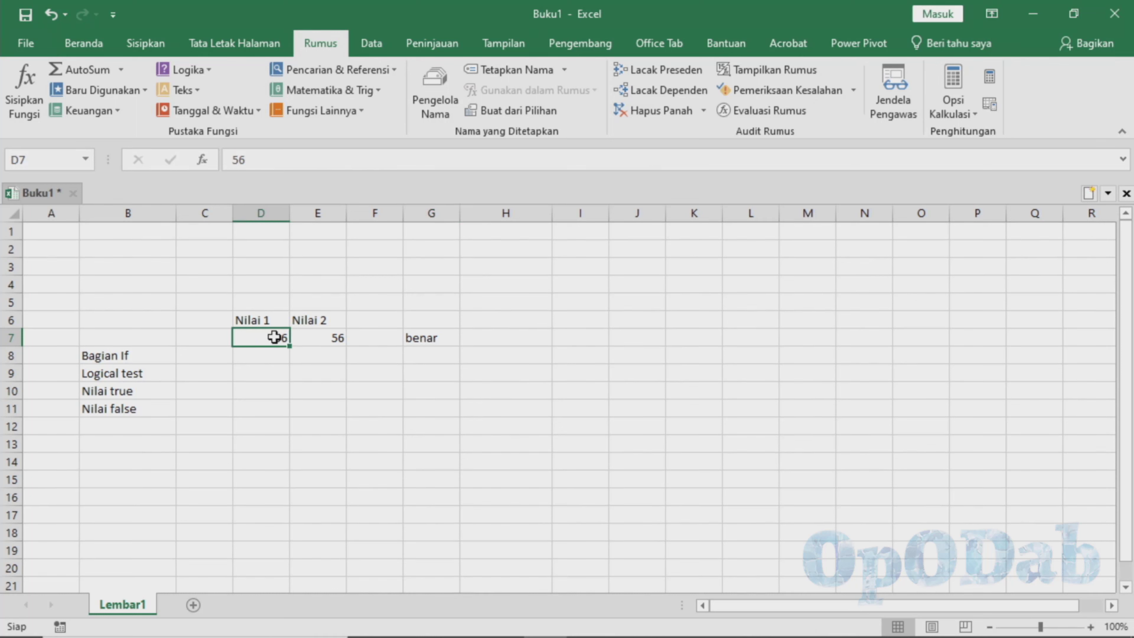
type("40")
key("Return")
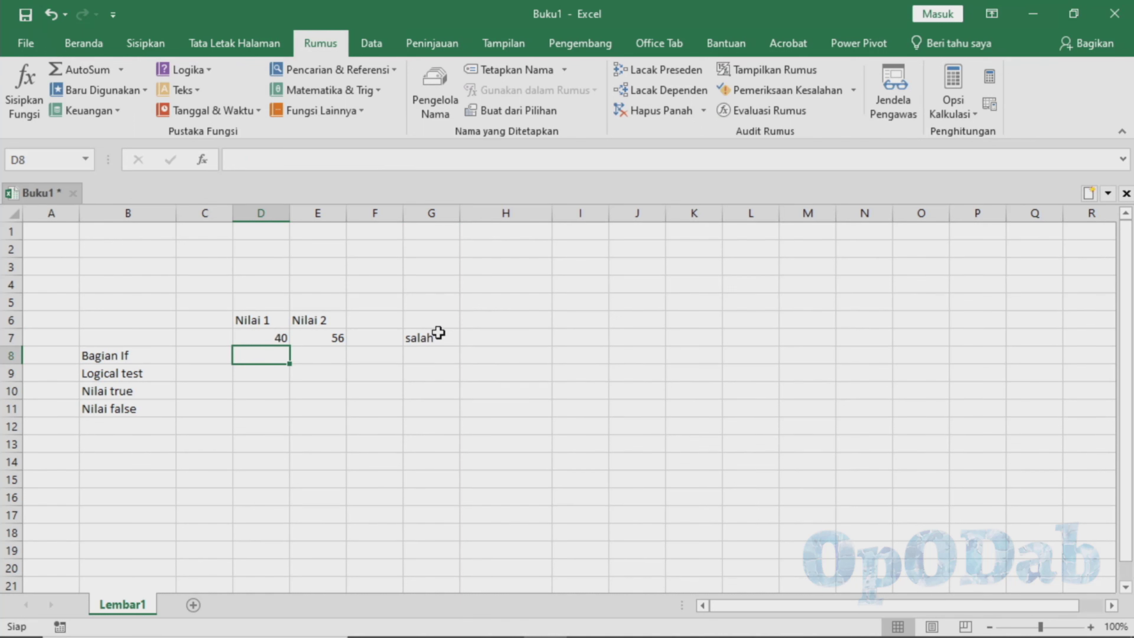
Step: Change the logical test of the IF formula in cell G7 to D7<E7
key("Up")
key("Right")
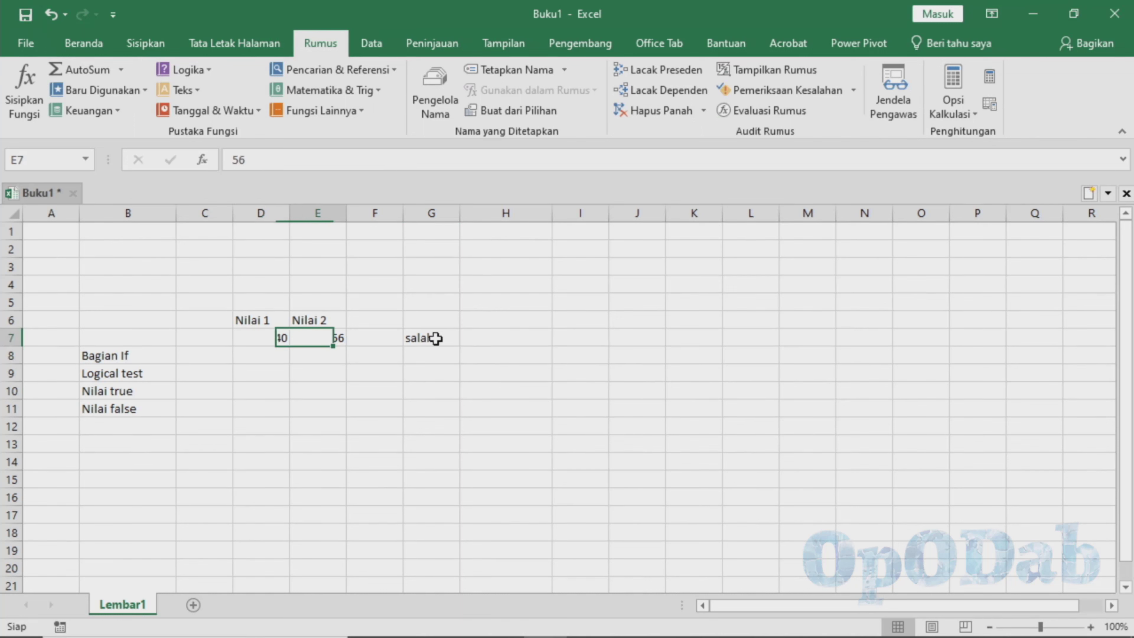
key("Right")
key("Right")
left_click(277, 160)
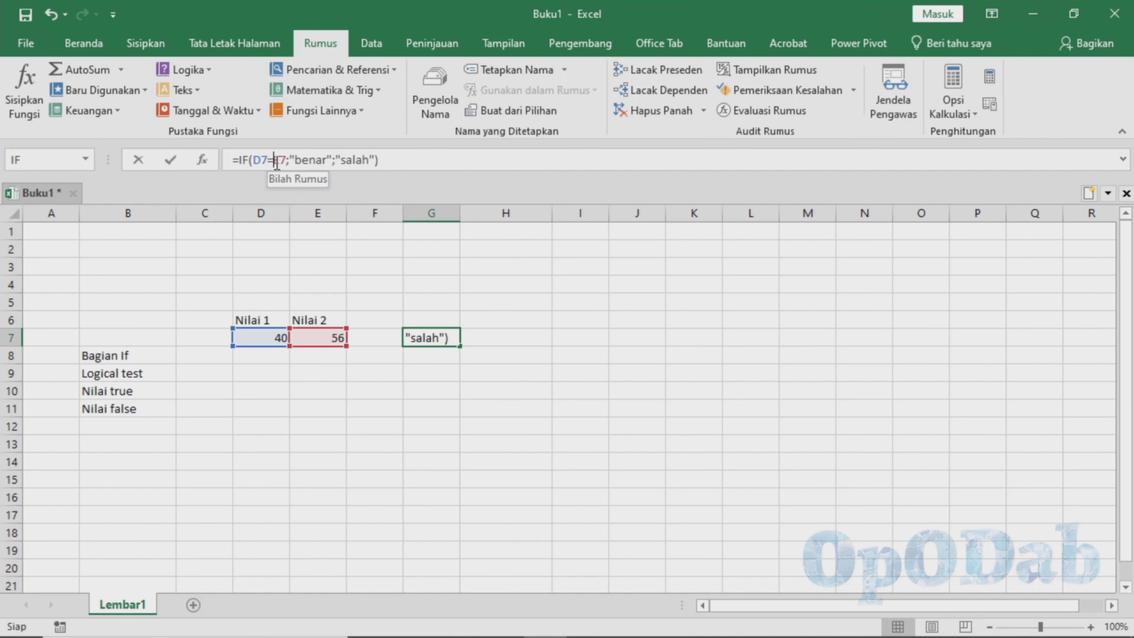
key("BackSpace")
type("<")
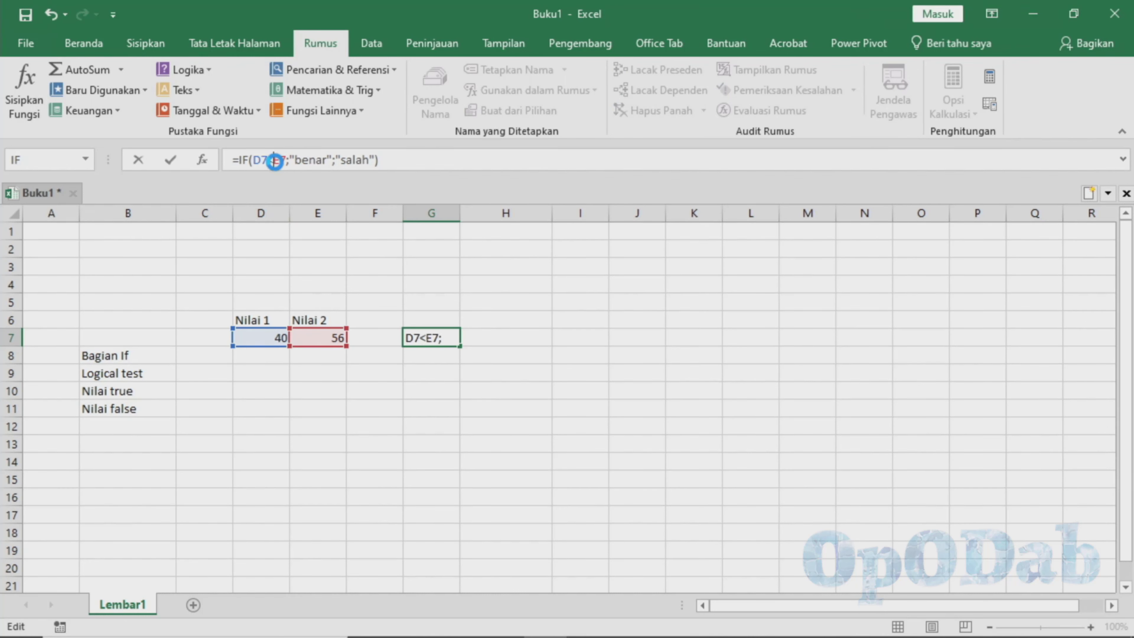
key("Return")
key("Up")
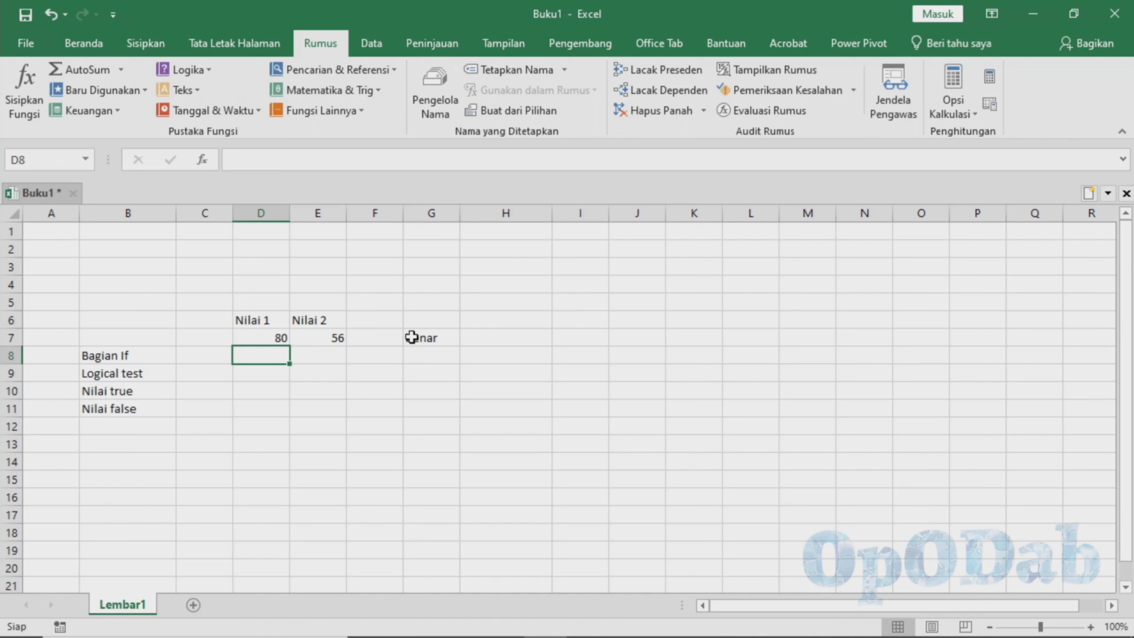
Step: Clear the formula in cell G7 and add the header Nilai 3 in F6 with the value 75 in F7
key("Delete")
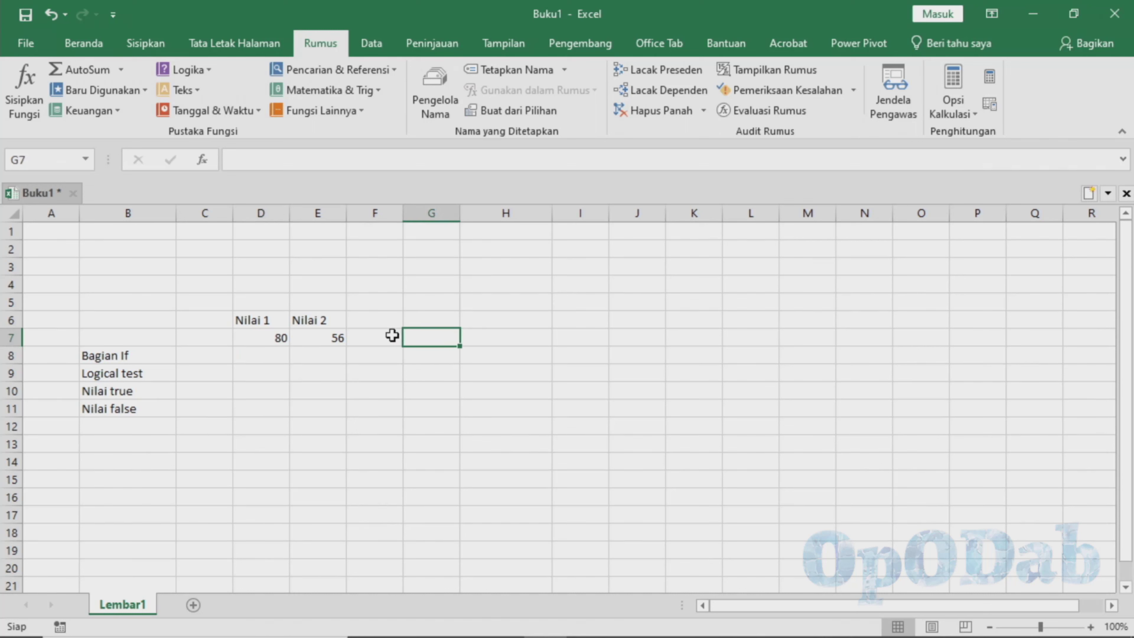
left_click(378, 318)
type("Nilai ")
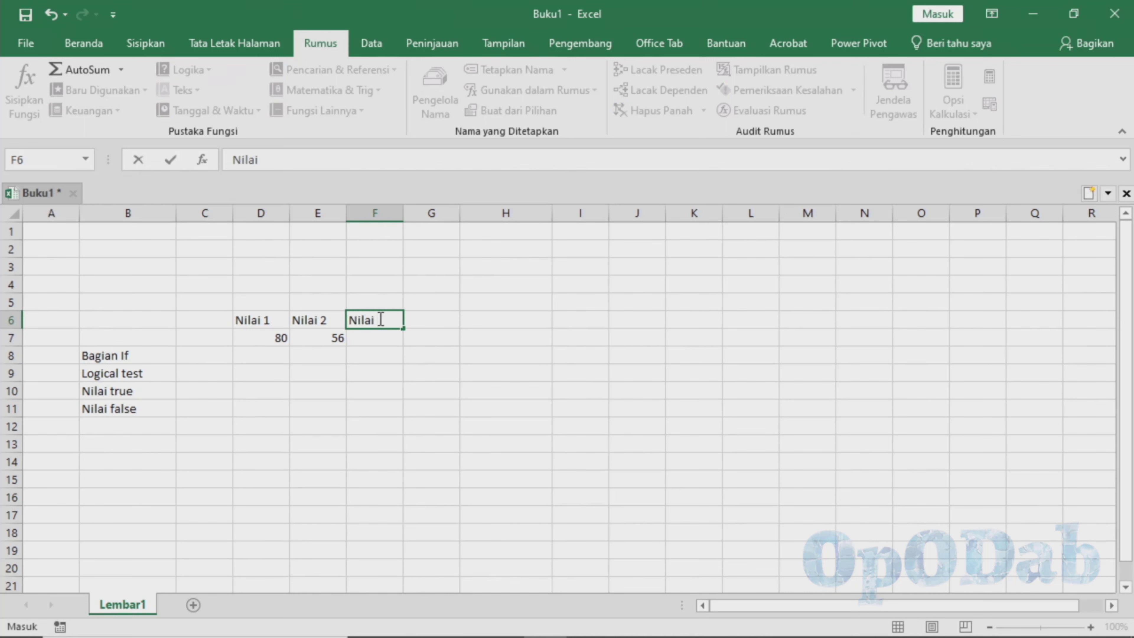
type("3")
key("Return")
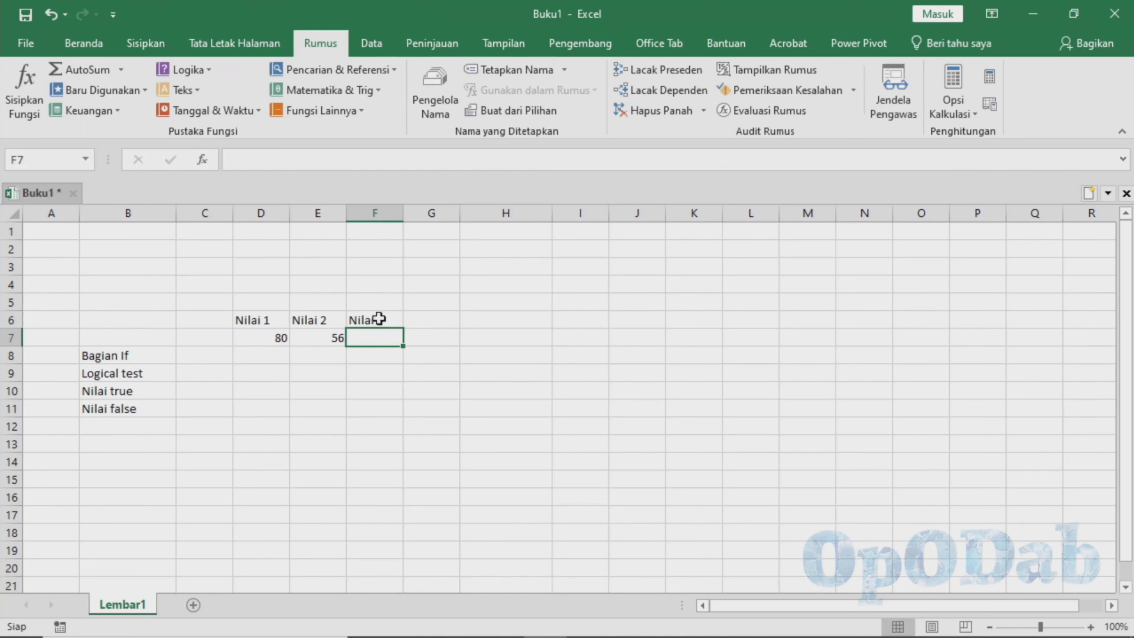
type("75")
key("Return")
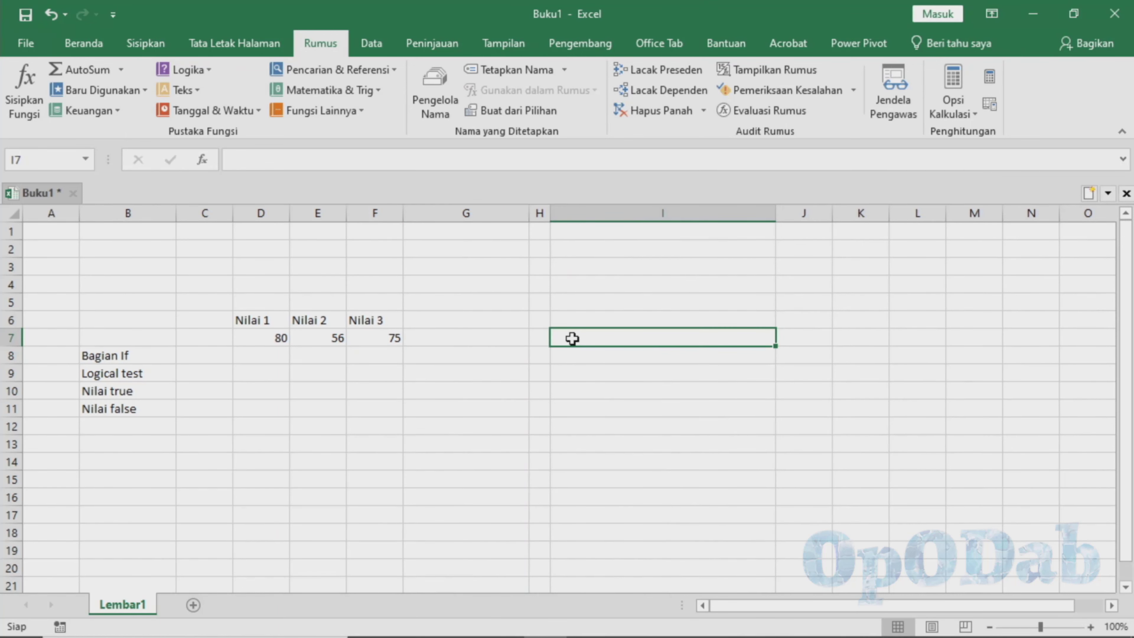
type("=if(")
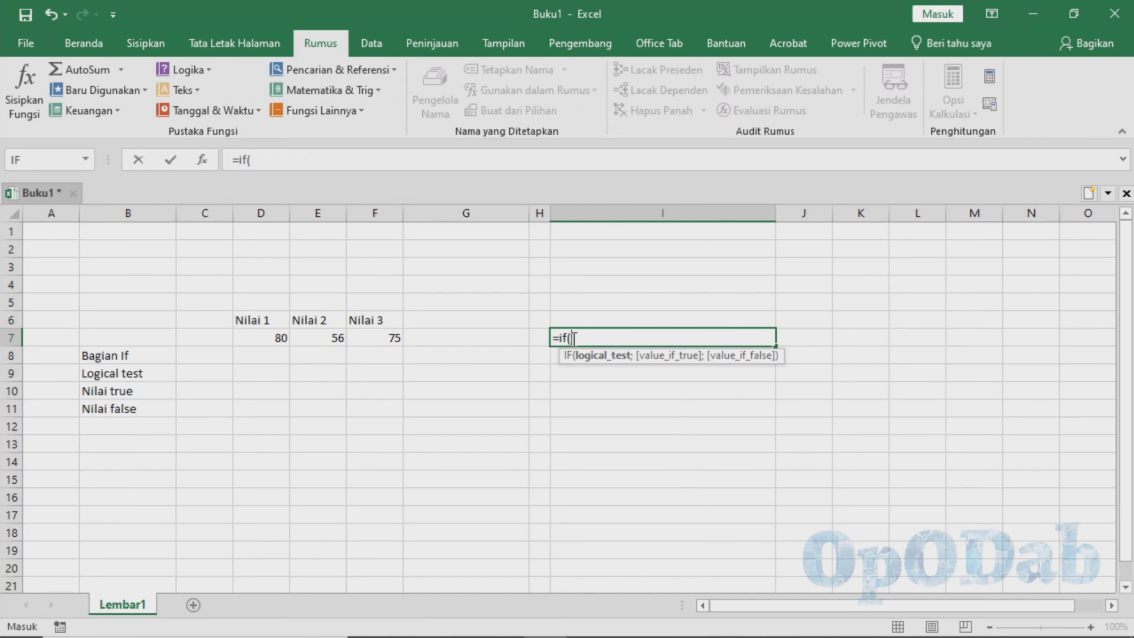
type("or(")
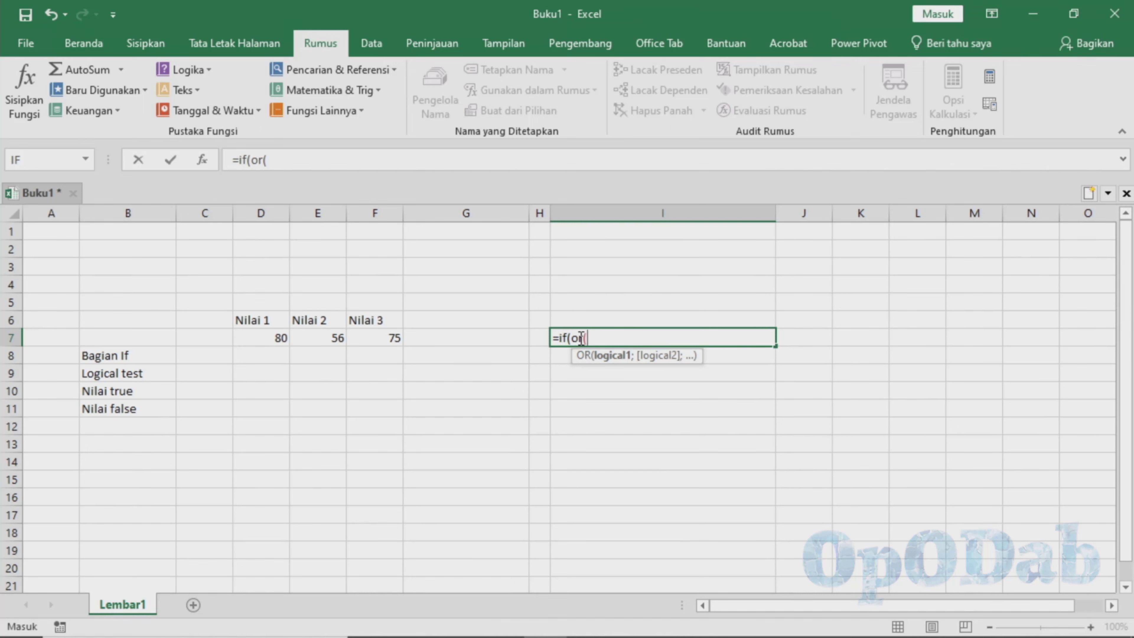
key("Escape")
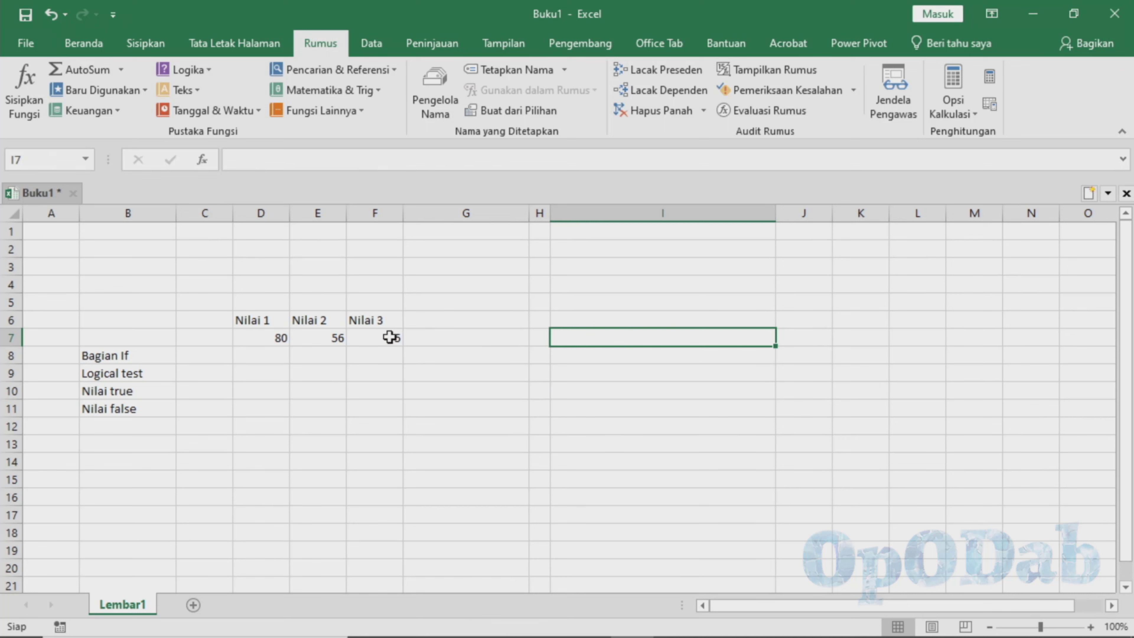
Step: Begin an IF formula in cell I7 with OR(D7=E7;D7=F7) as its logical test
type("=")
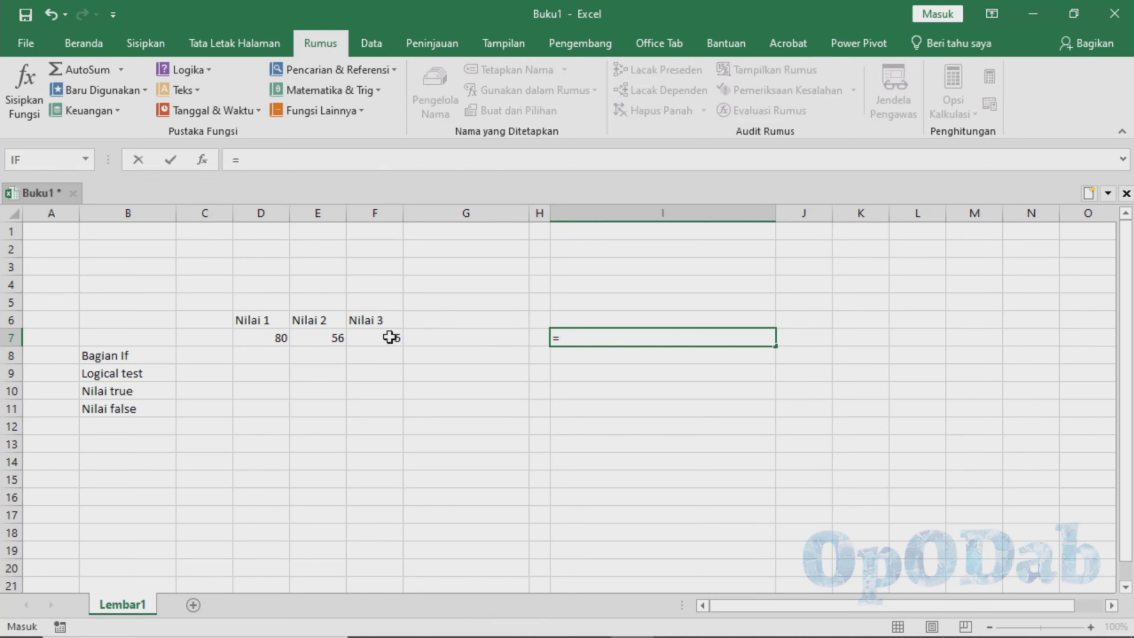
type("if(")
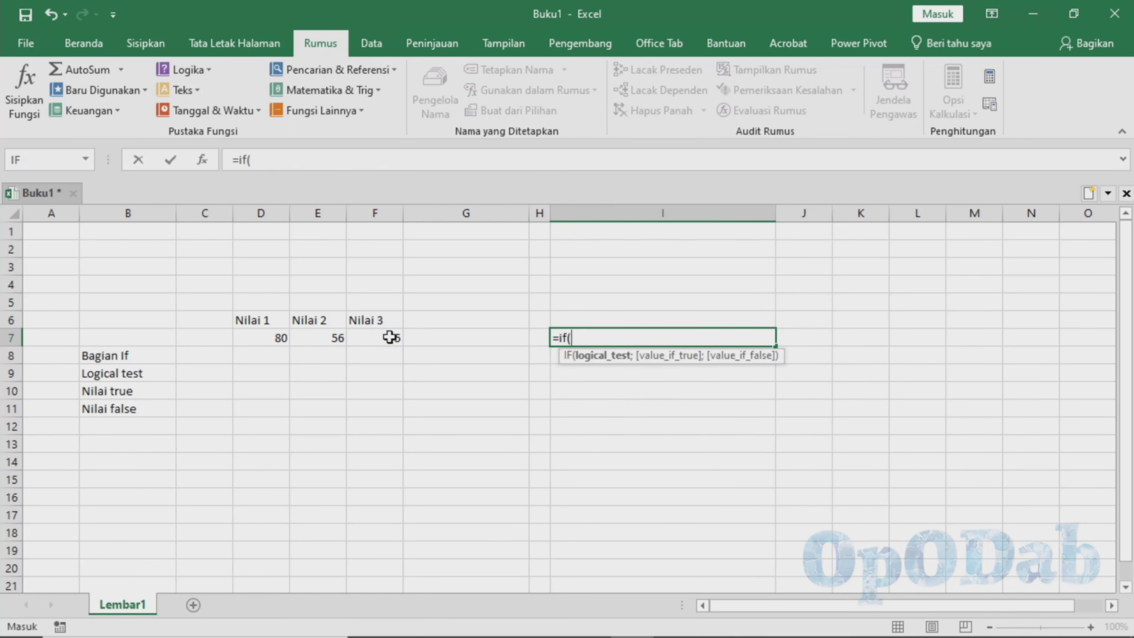
type("or(")
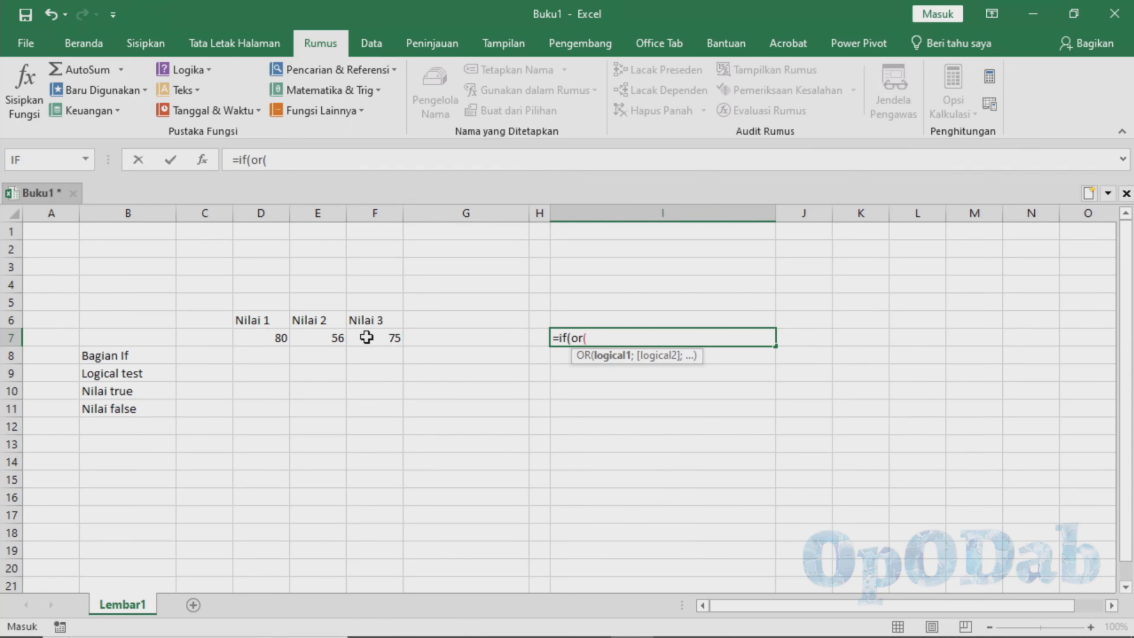
left_click(274, 339)
type("=")
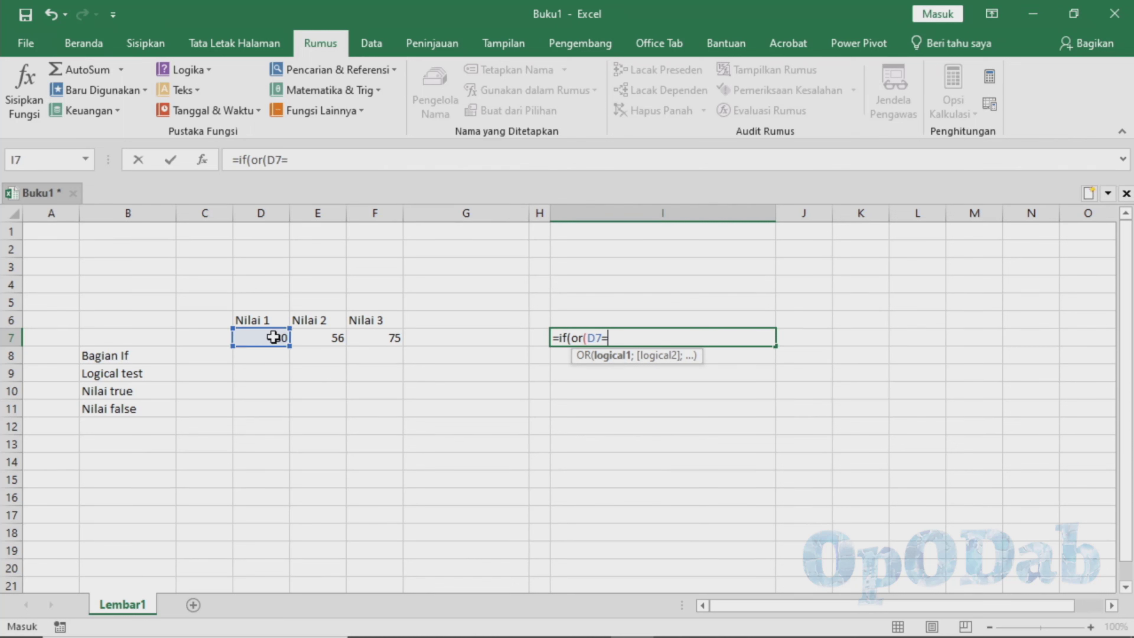
left_click(332, 343)
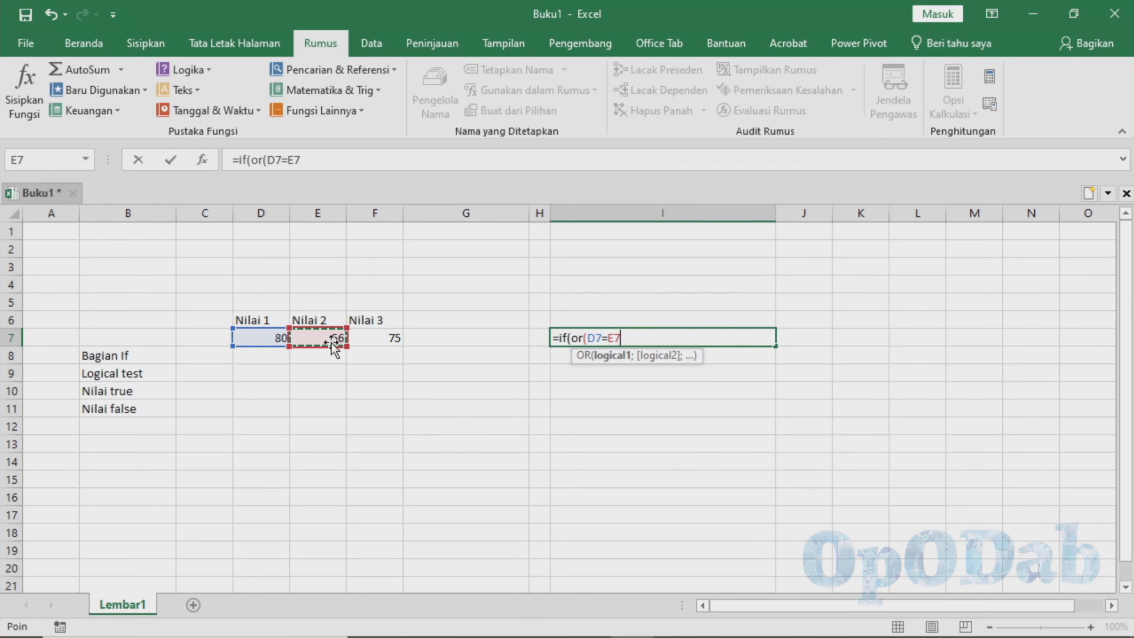
type(";")
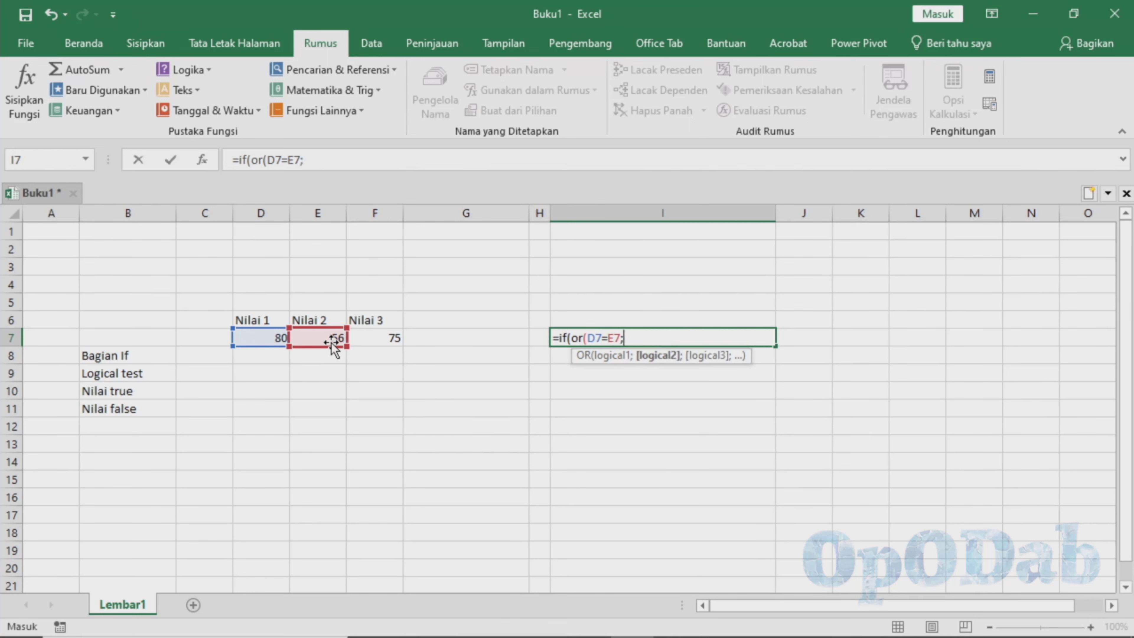
left_click(266, 347)
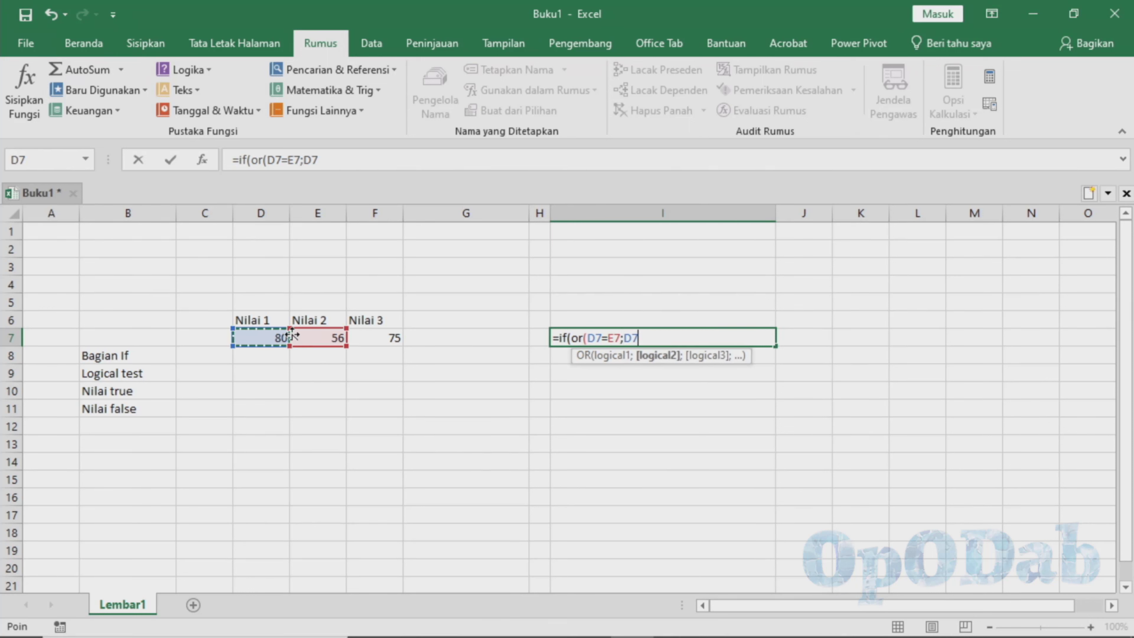
type("=")
left_click(387, 337)
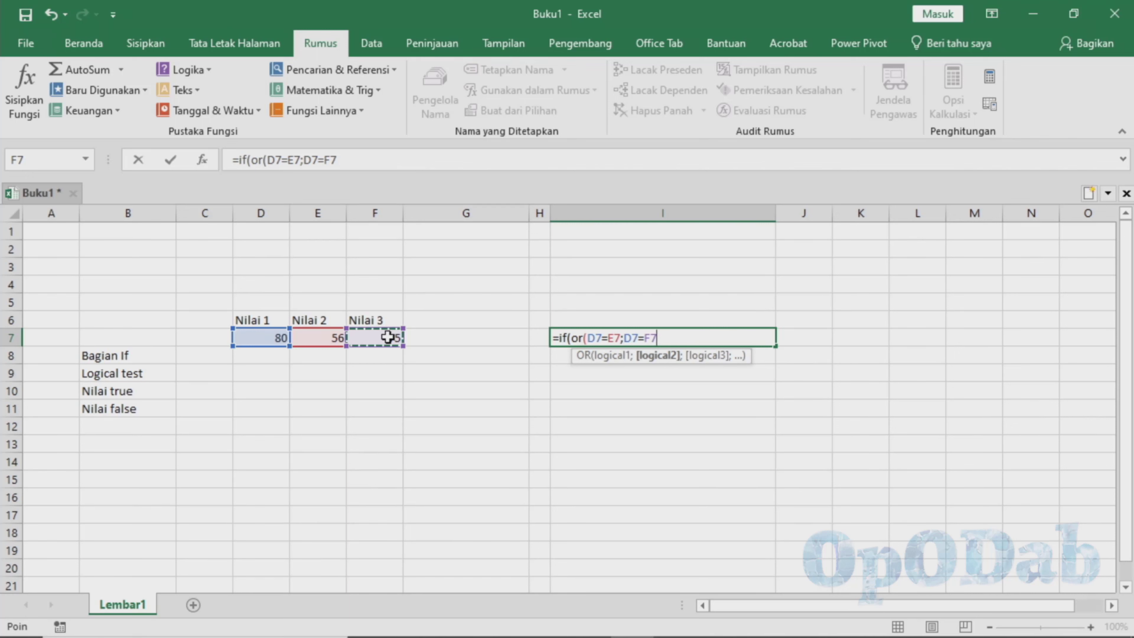
type("0")
key("BackSpace")
type(")")
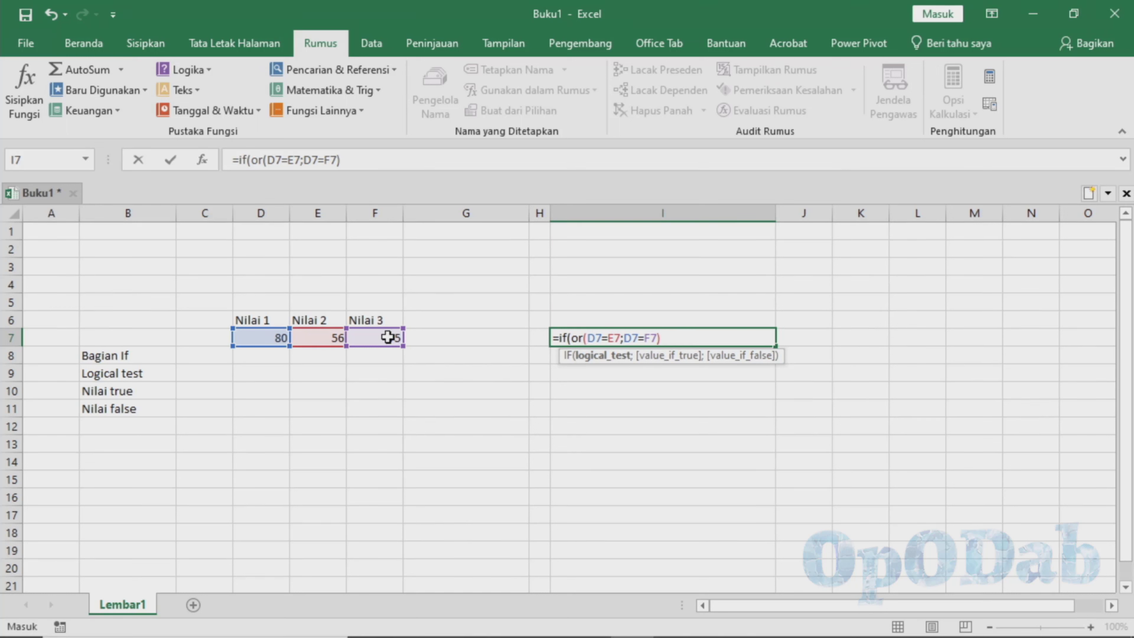
Step: Complete the IF formula in I7 with "benar" and "salah" as the results, separating the OR test from "benar" with a semicolon
type("\"benar\";")
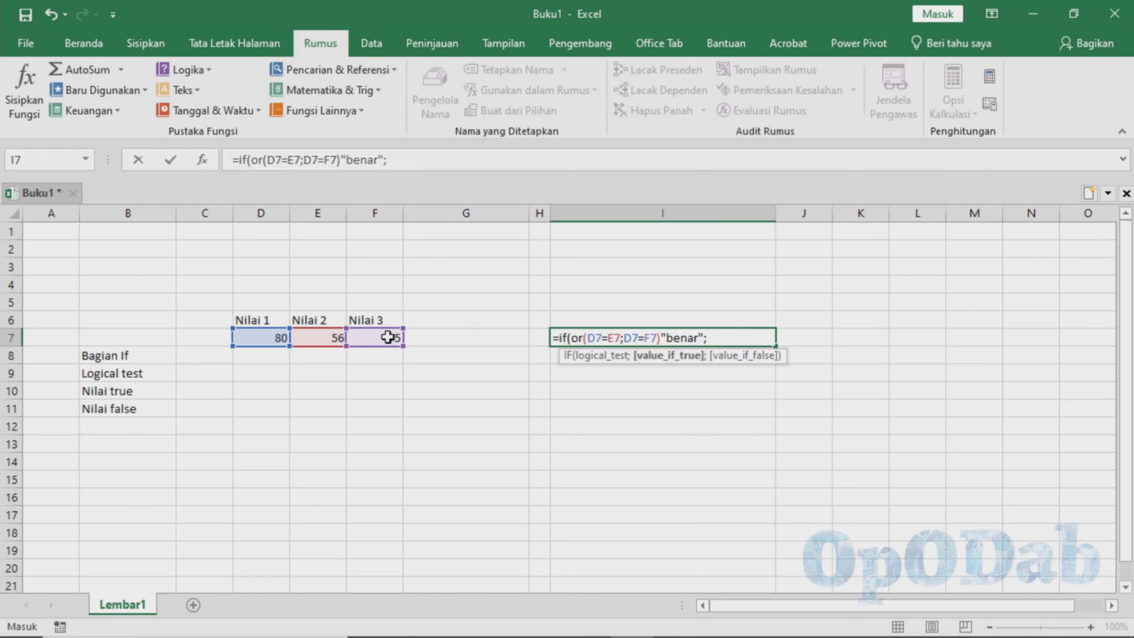
type("\"salah\")")
key("Return")
key("Return")
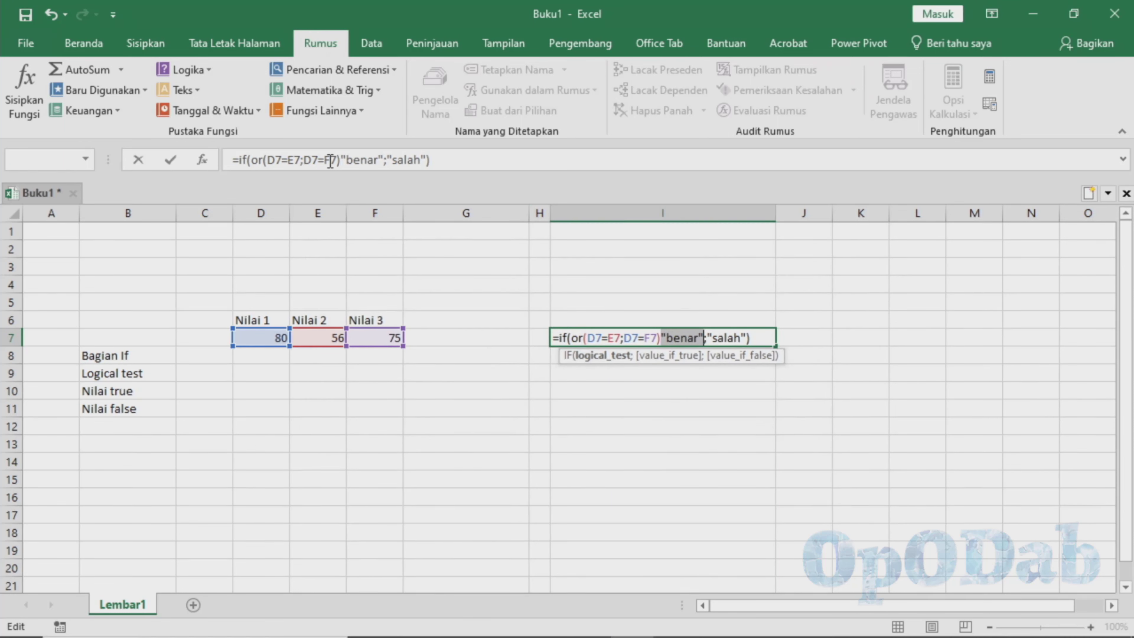
left_click(342, 159)
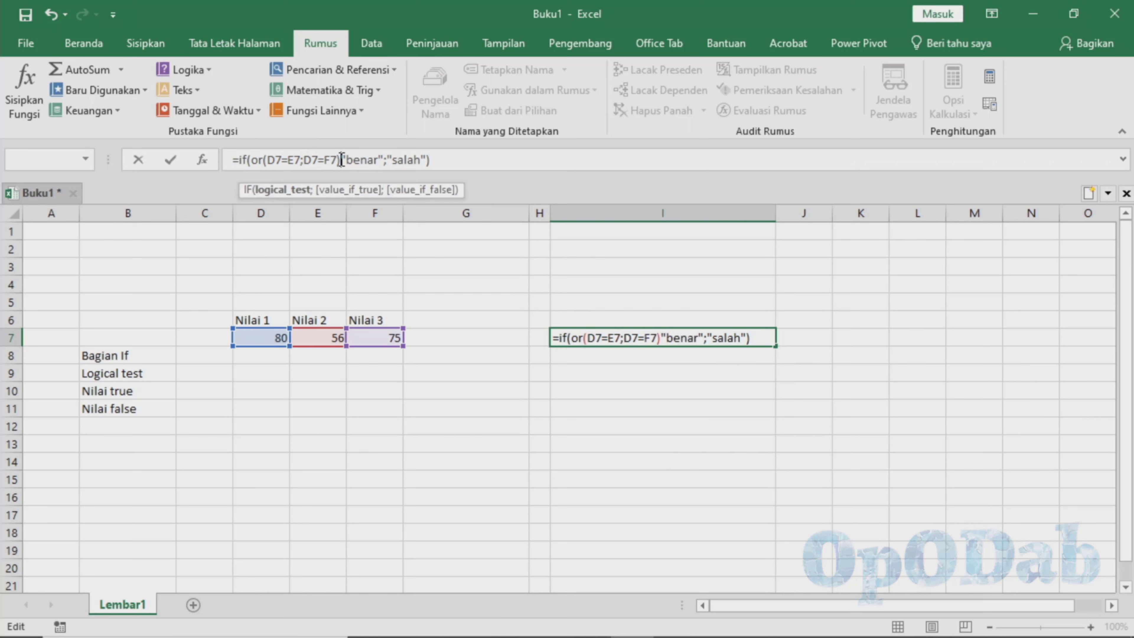
type(";")
key("Return")
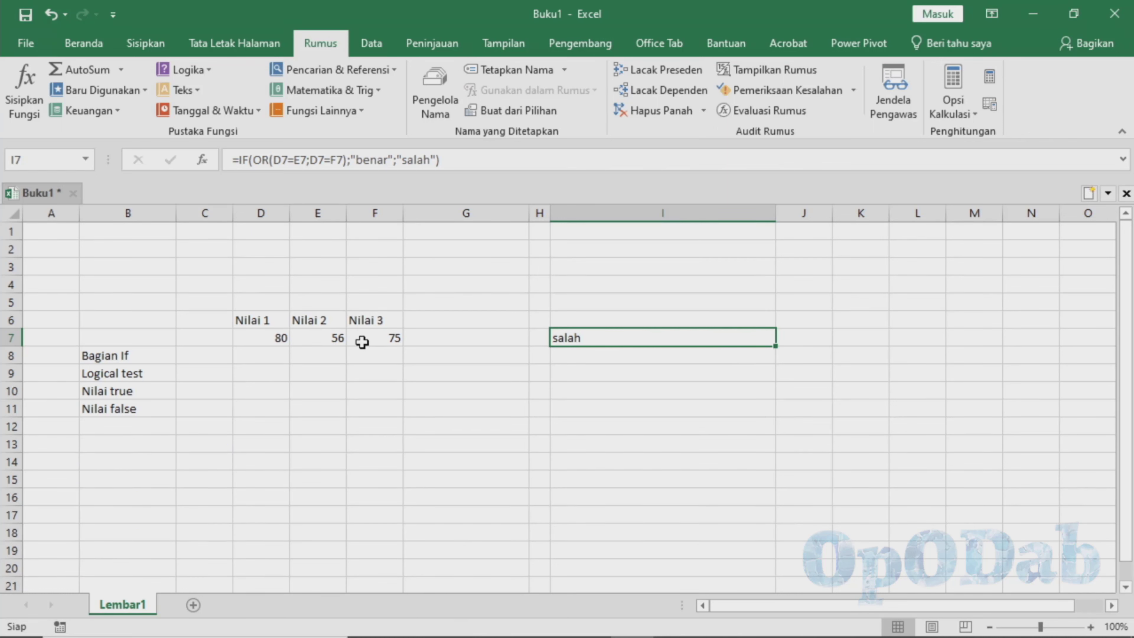
Step: Set the Nilai 2 value in cell E7 to 80
left_click(331, 343)
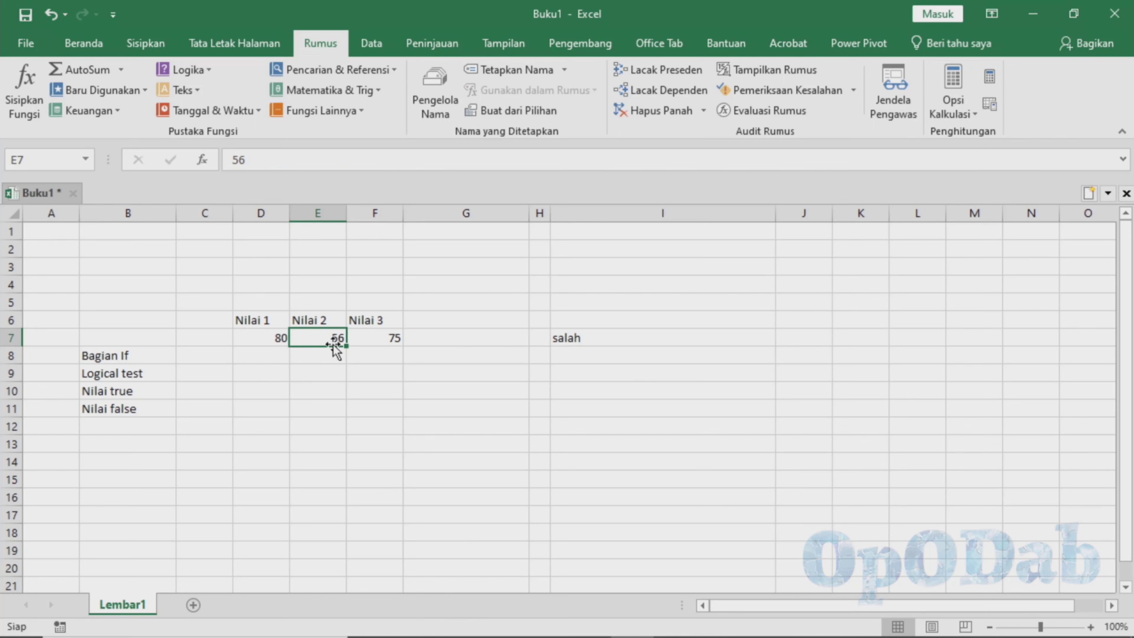
type("80")
key("Return")
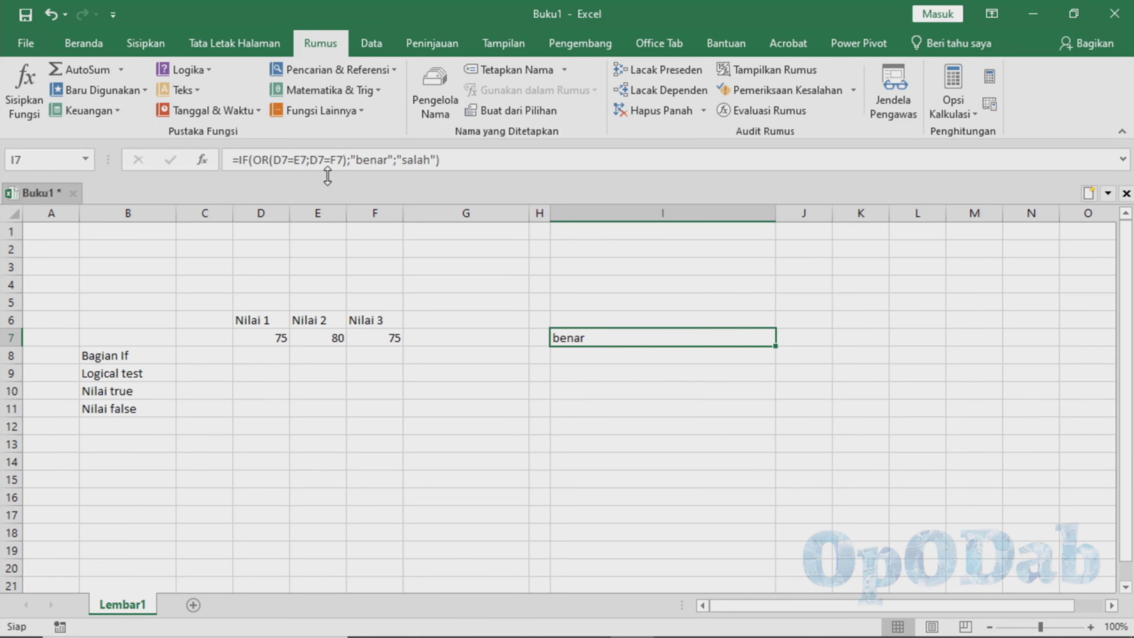
Step: Add the condition E7=F7 to the OR test of the formula in cell I7 and highlight its function names
left_click(570, 353)
key("Up")
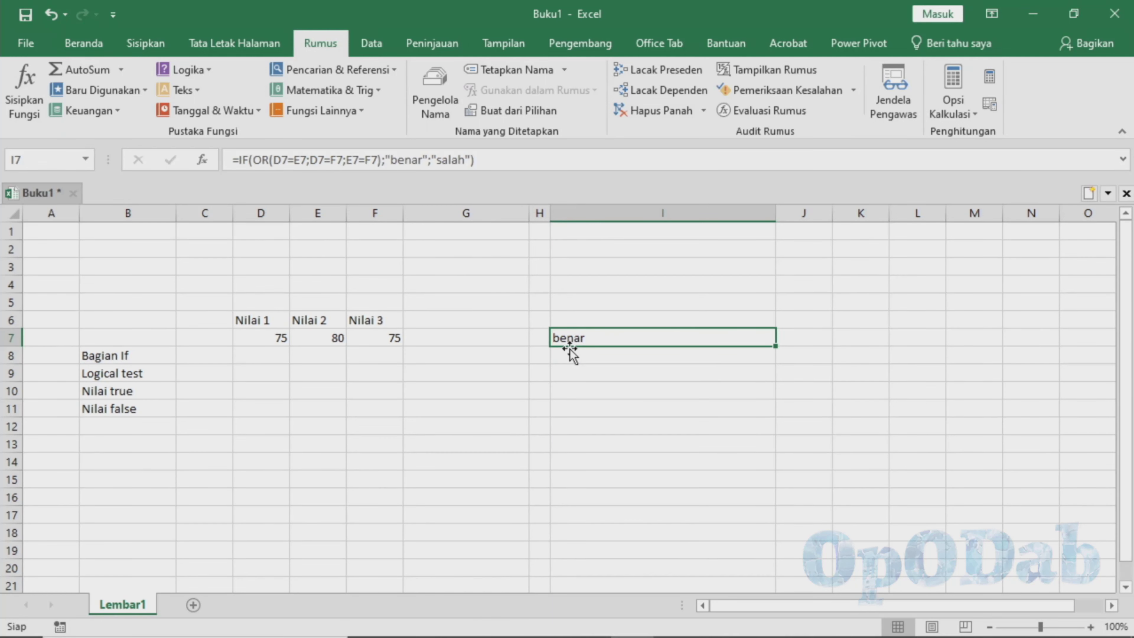
left_click_drag(238, 159, 262, 160)
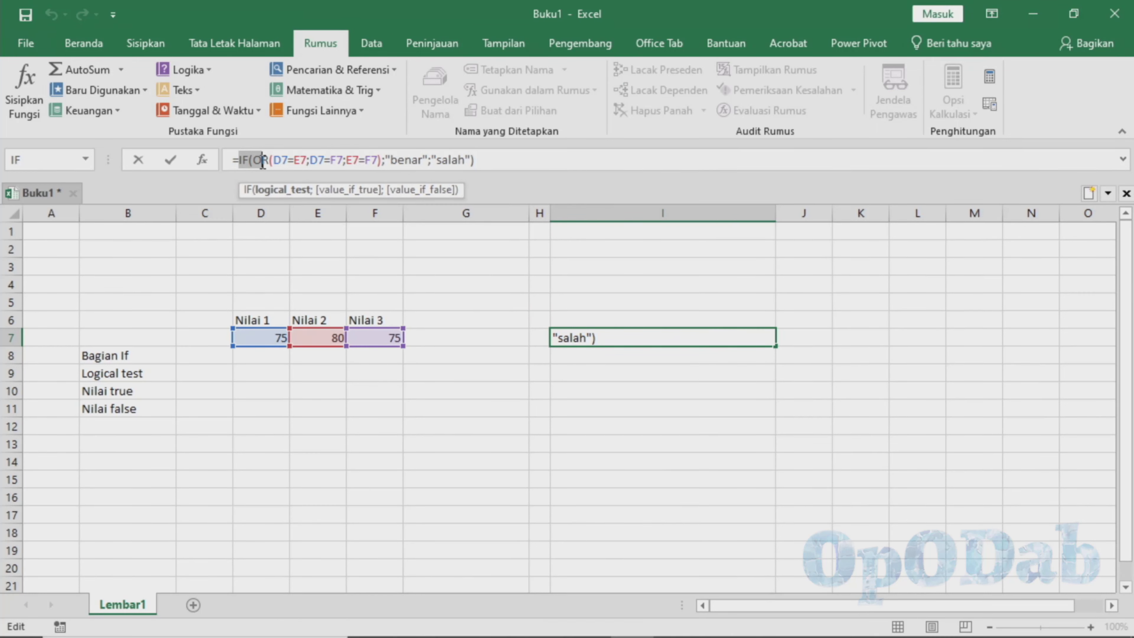
double_click(257, 162)
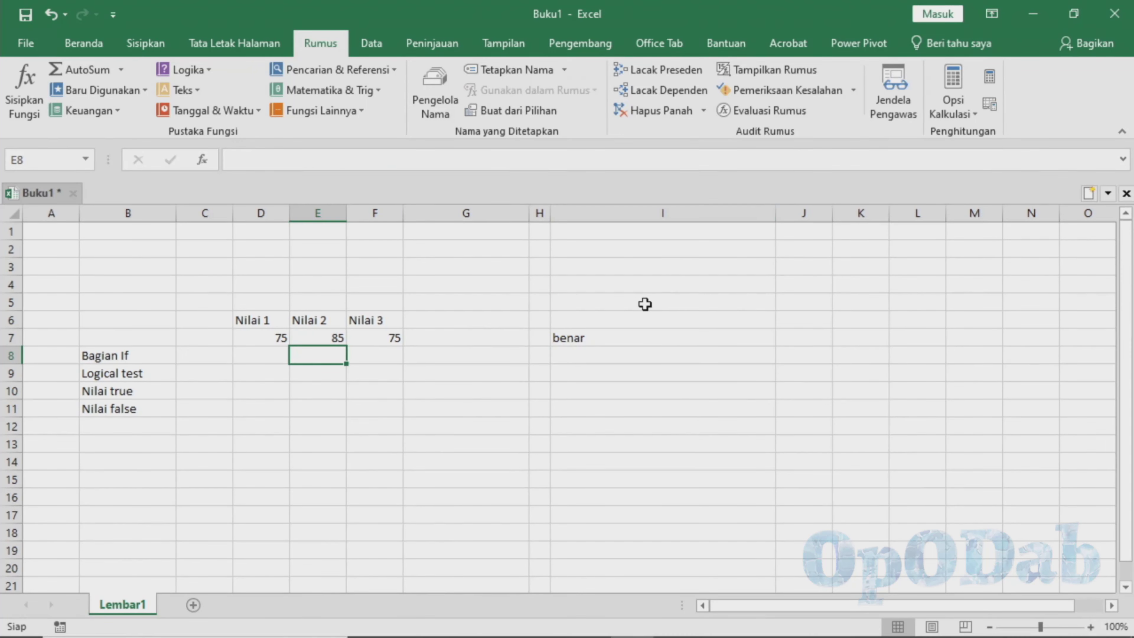
Step: Clear the IF formula from cell I7
left_click(585, 338)
key("Delete")
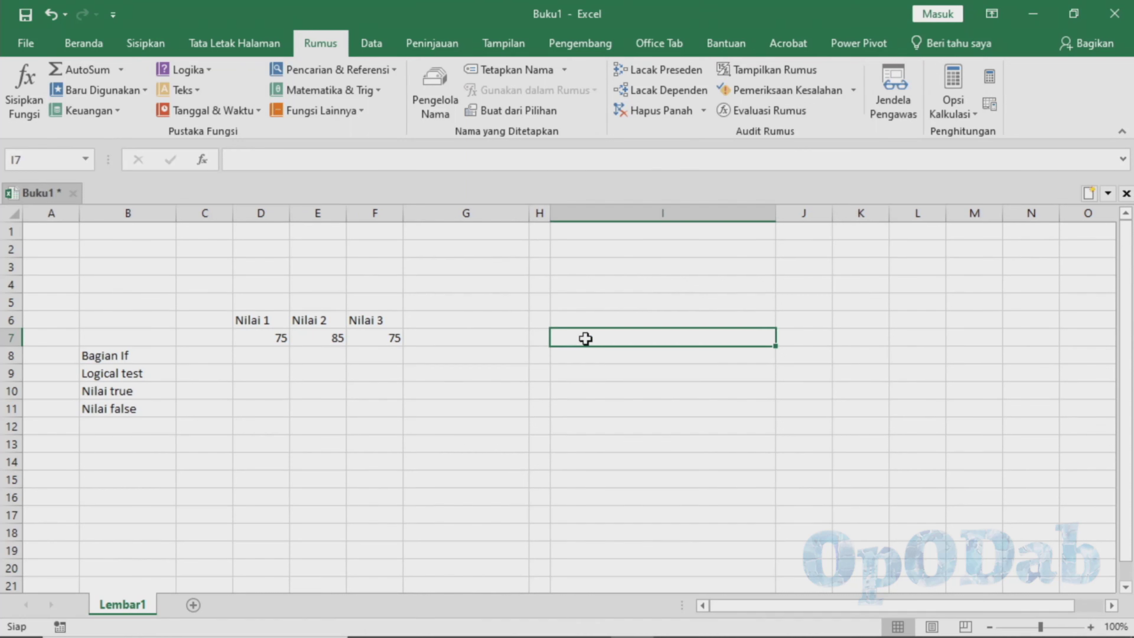
type("=if")
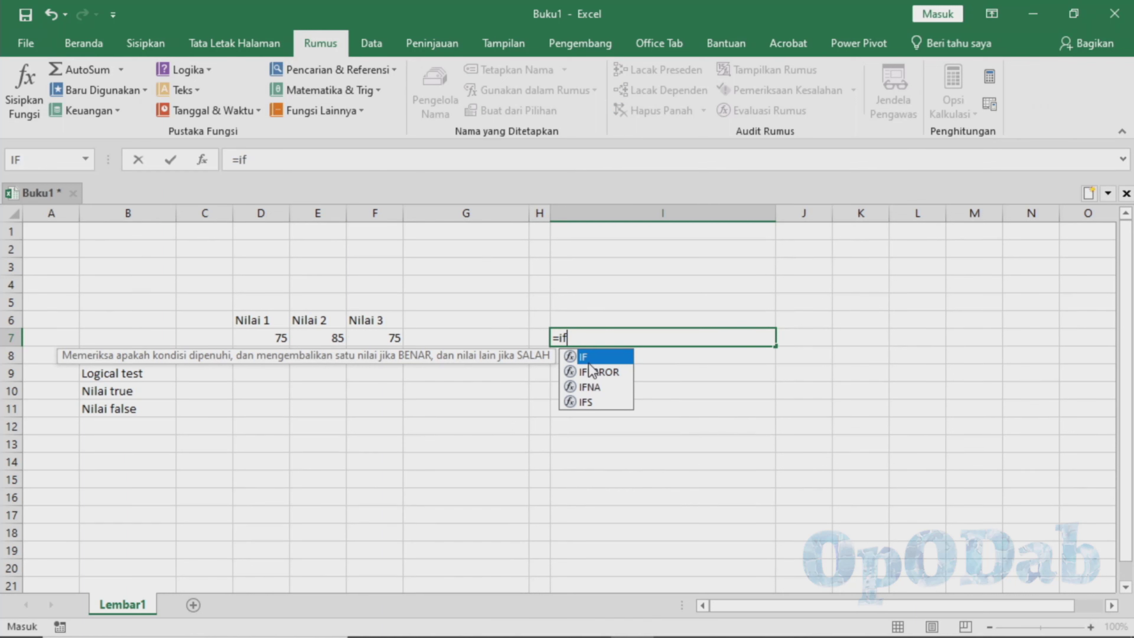
key("Escape")
left_click(526, 387)
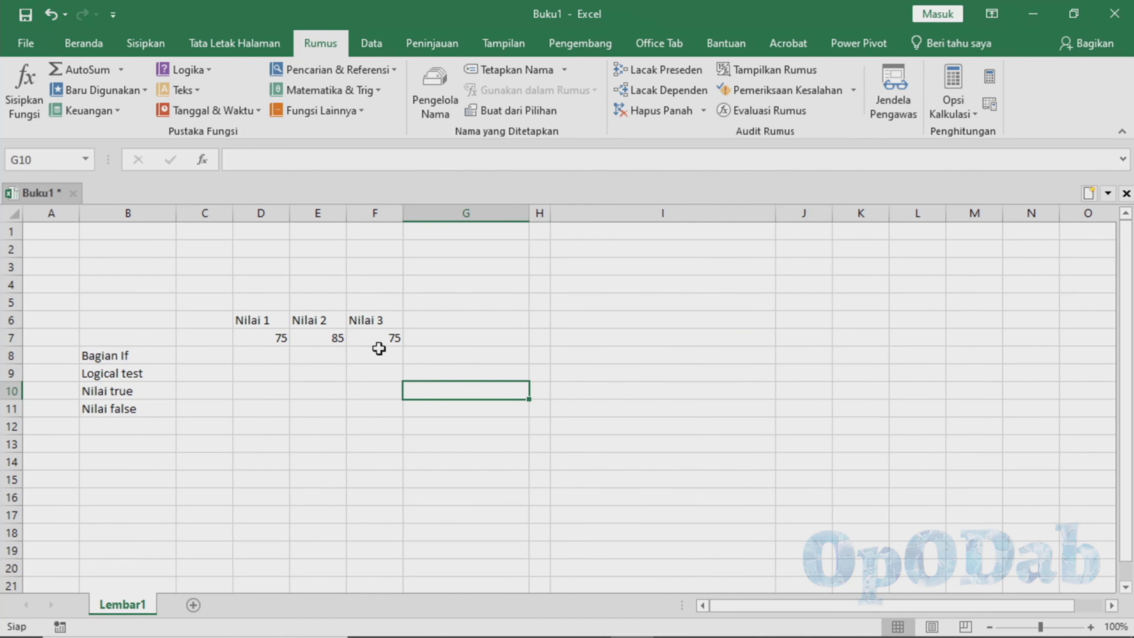
Step: Replace the Nilai 3 value in cell F7 with the formula =SUM(D7+E7)
left_click(369, 338)
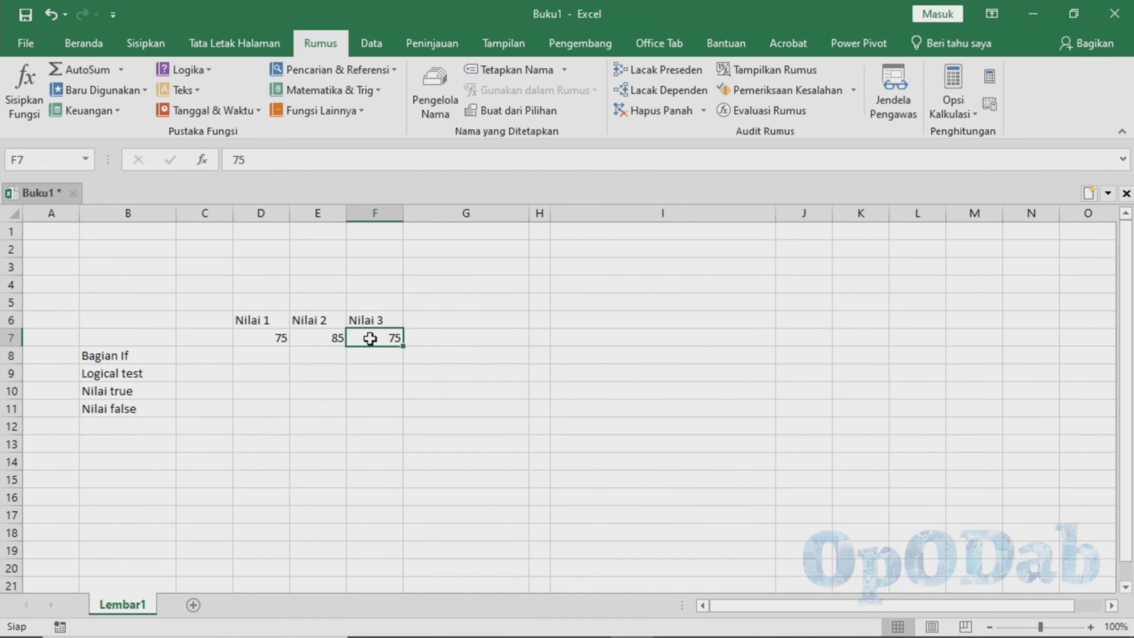
key("BackSpace")
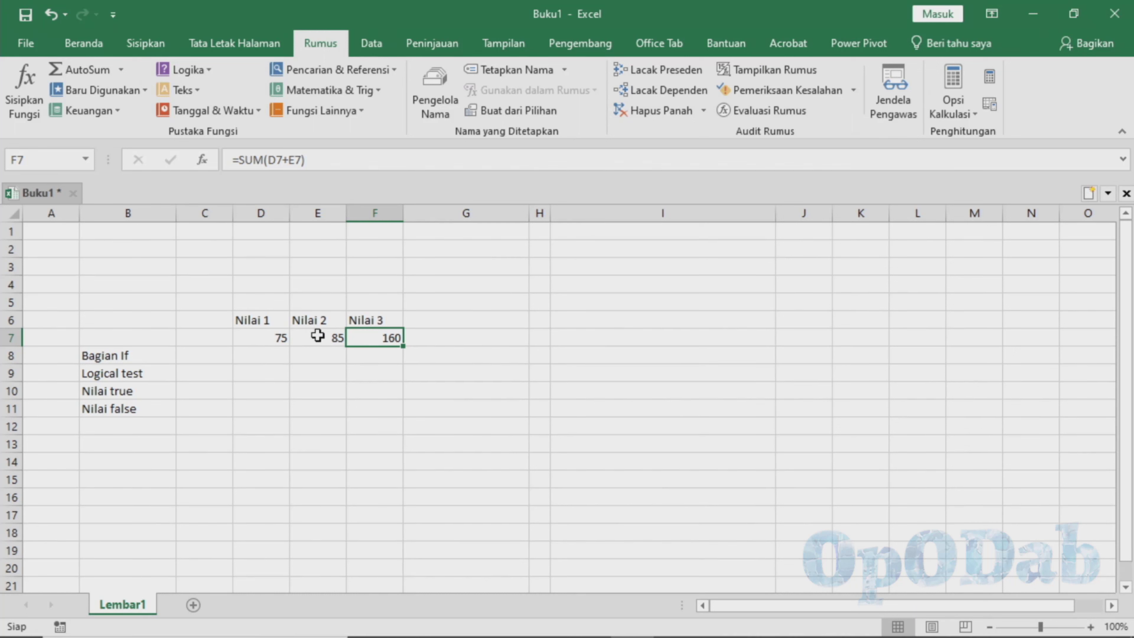
Step: Enter the formula =IFERROR(F7;error) in cell I7
left_click(584, 340)
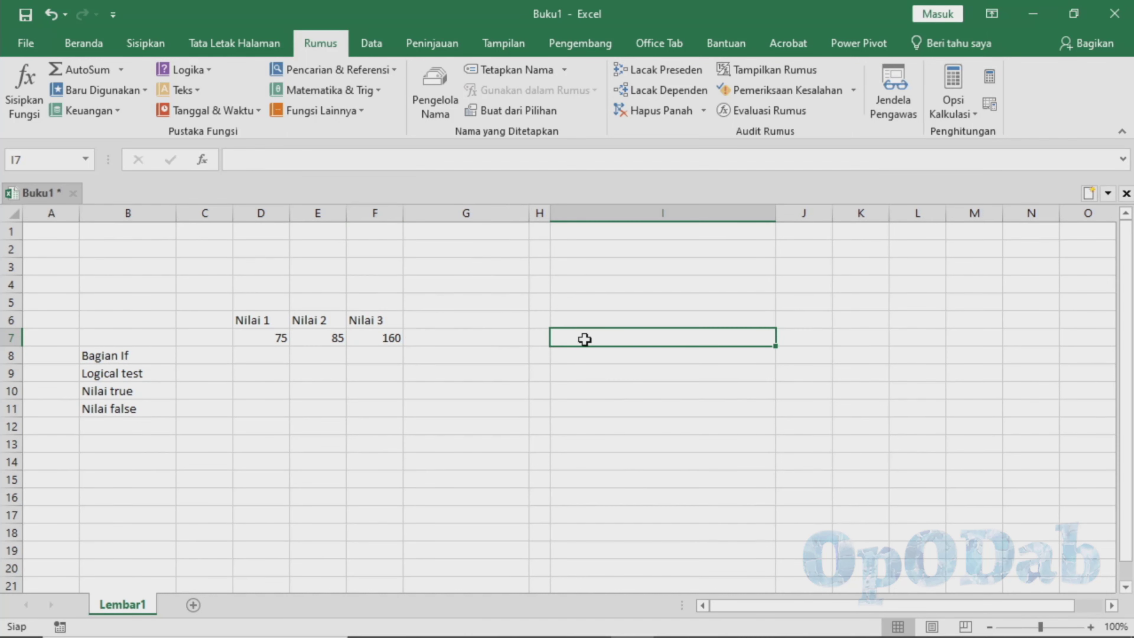
type("=")
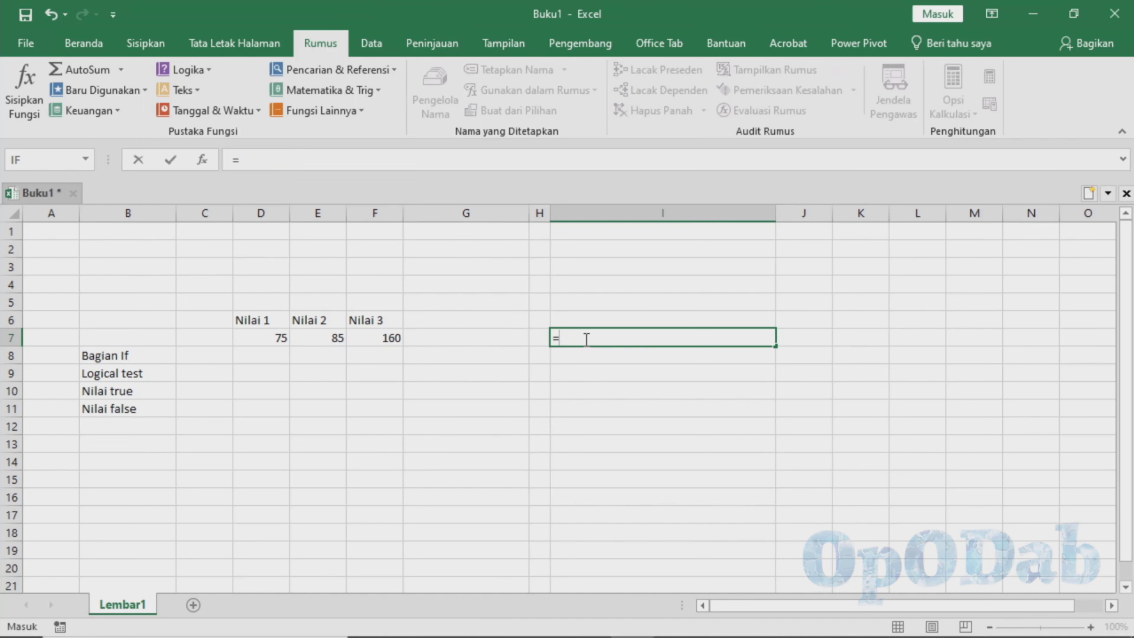
type("if")
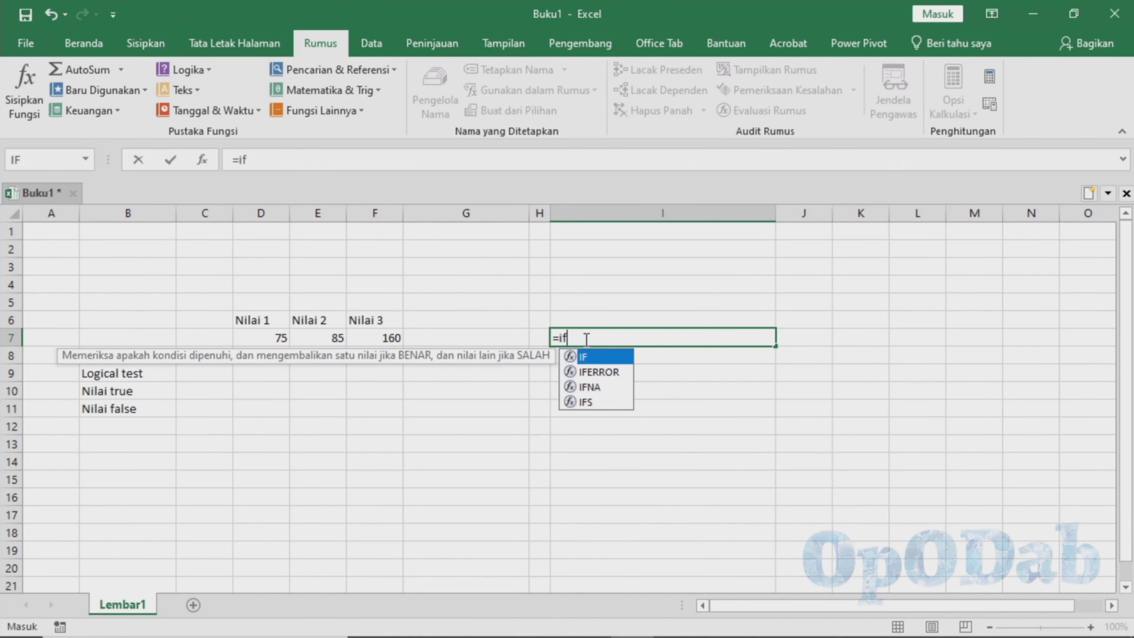
double_click(589, 371)
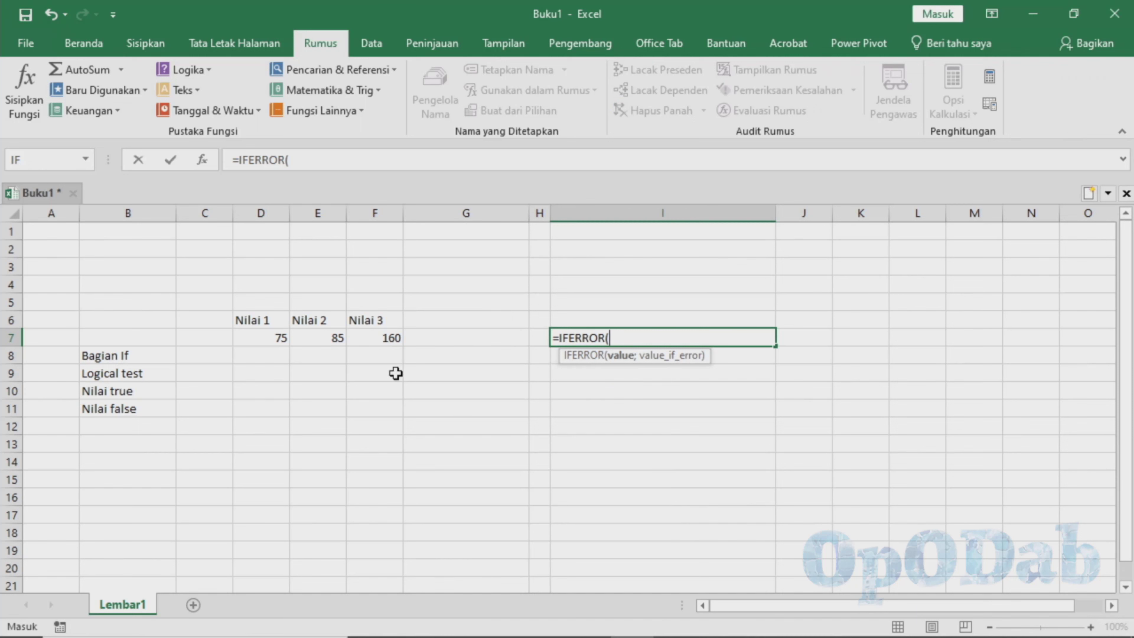
left_click(370, 339)
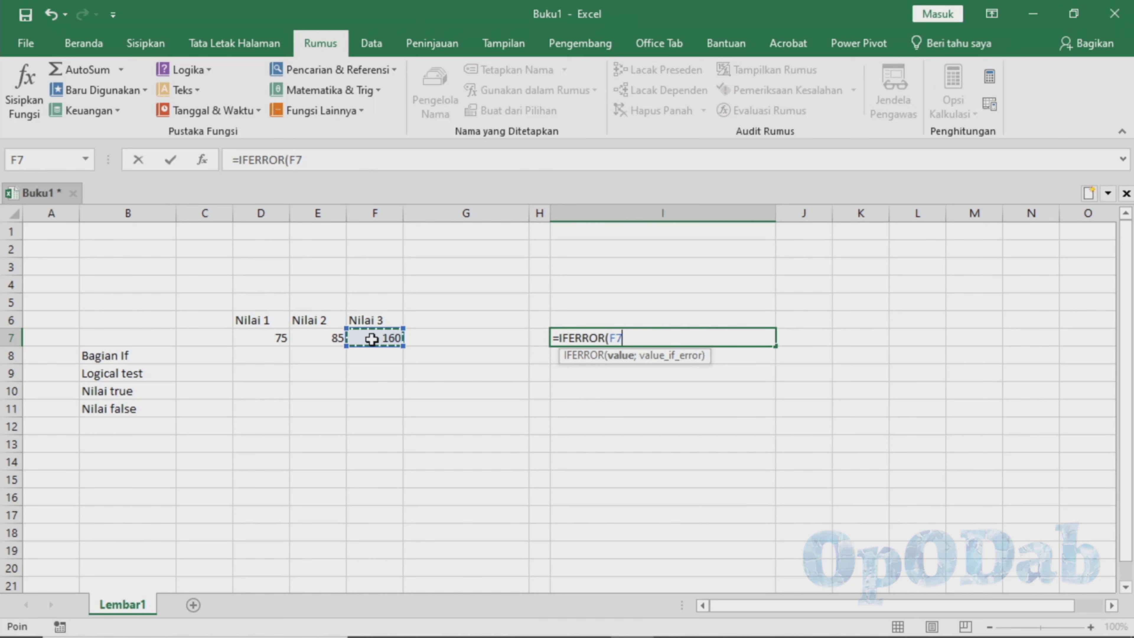
type(";")
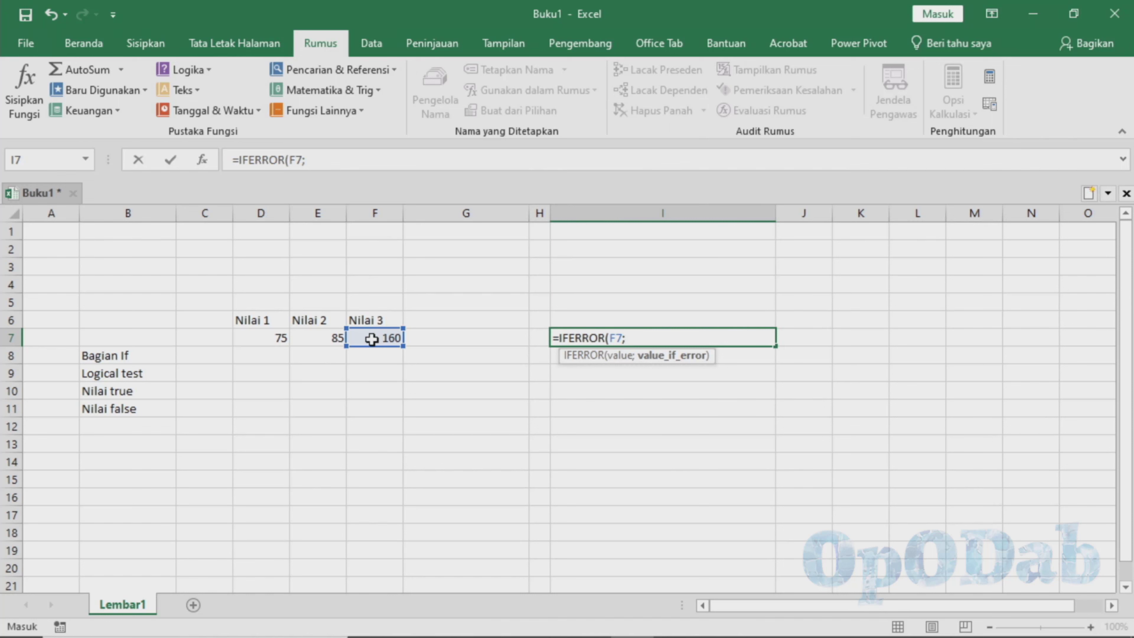
type("err")
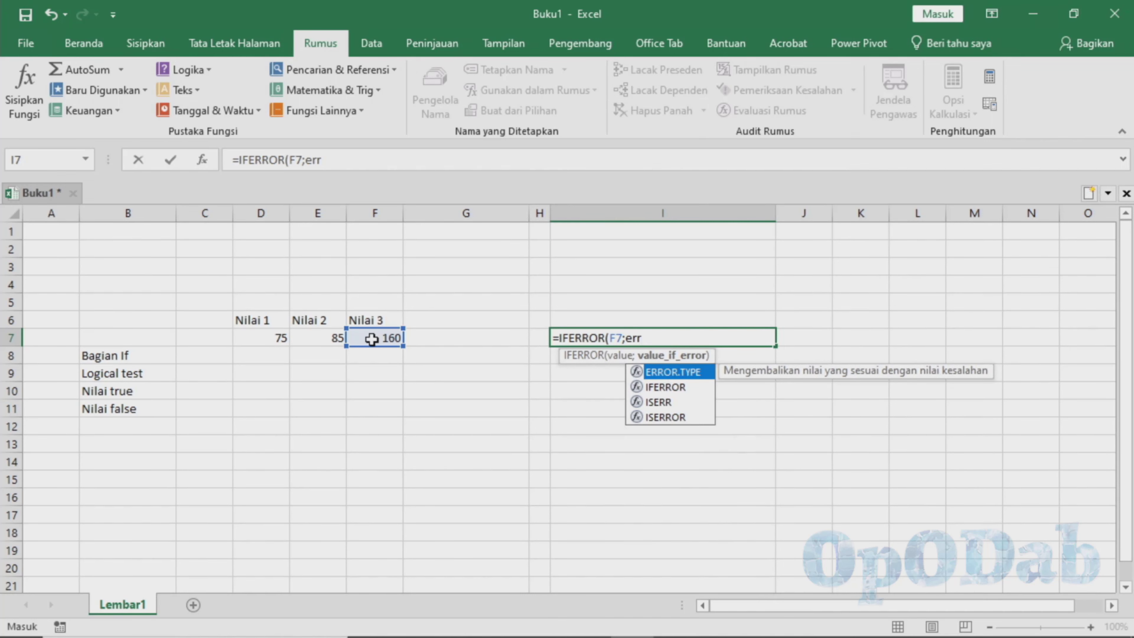
type("or")
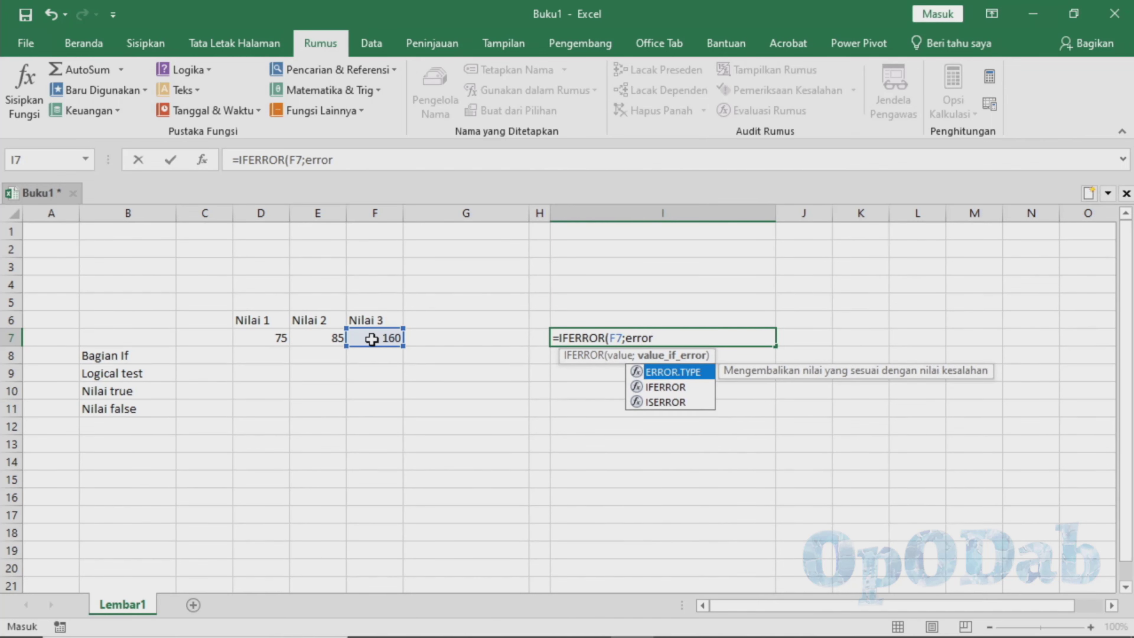
type(")")
key("Return")
key("Up")
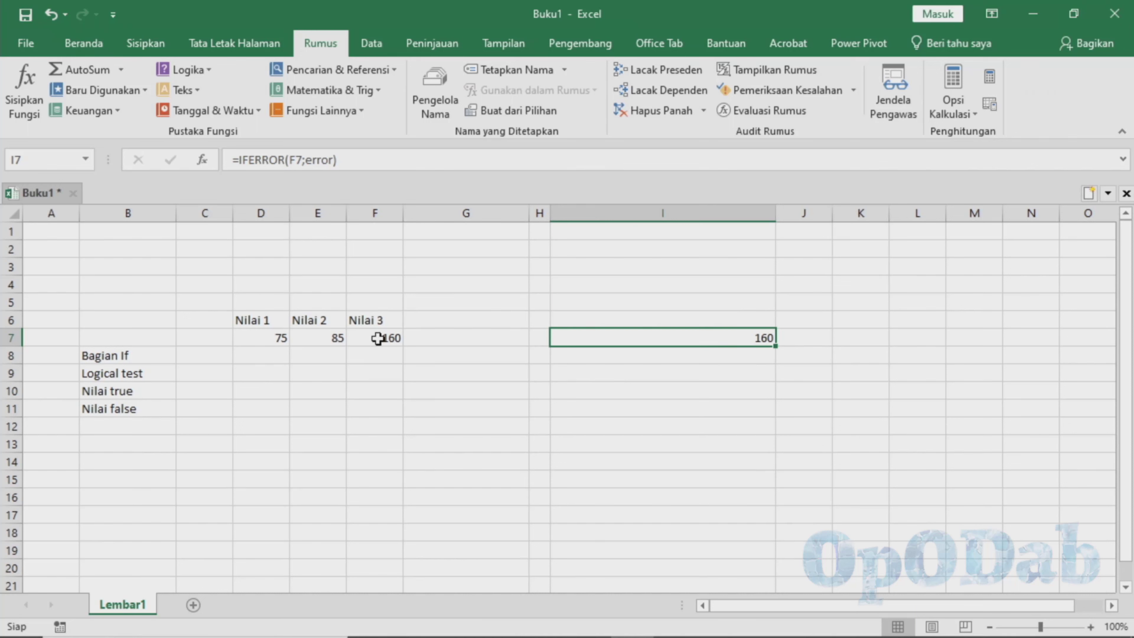
Step: Clear the Nilai 2 value from cell E7 to test the IFERROR formula with an empty cell
left_click(322, 342)
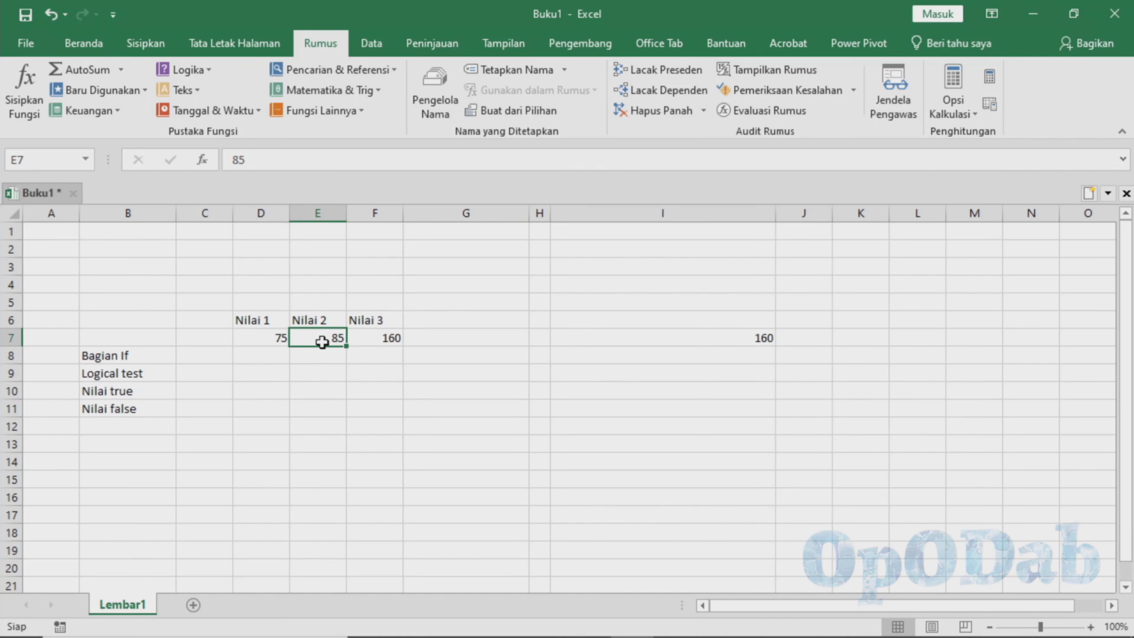
key("Delete")
key("Return")
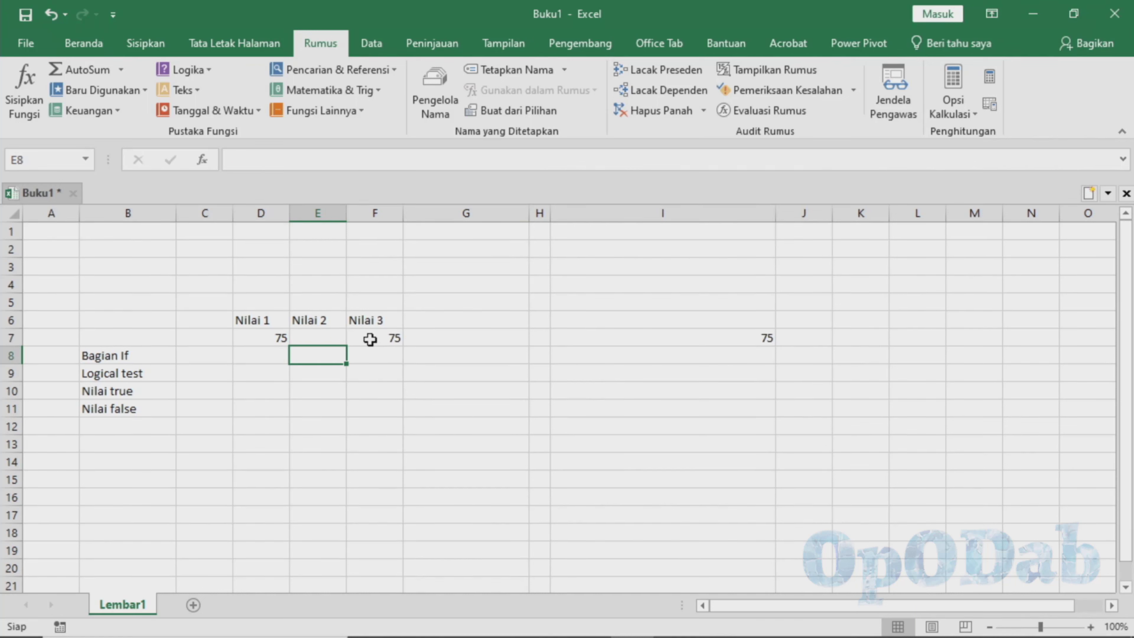
Step: Enter the text gfdhgh as the Nilai 2 value in cell E7 and check the IFERROR formula in cell I7
left_click(319, 340)
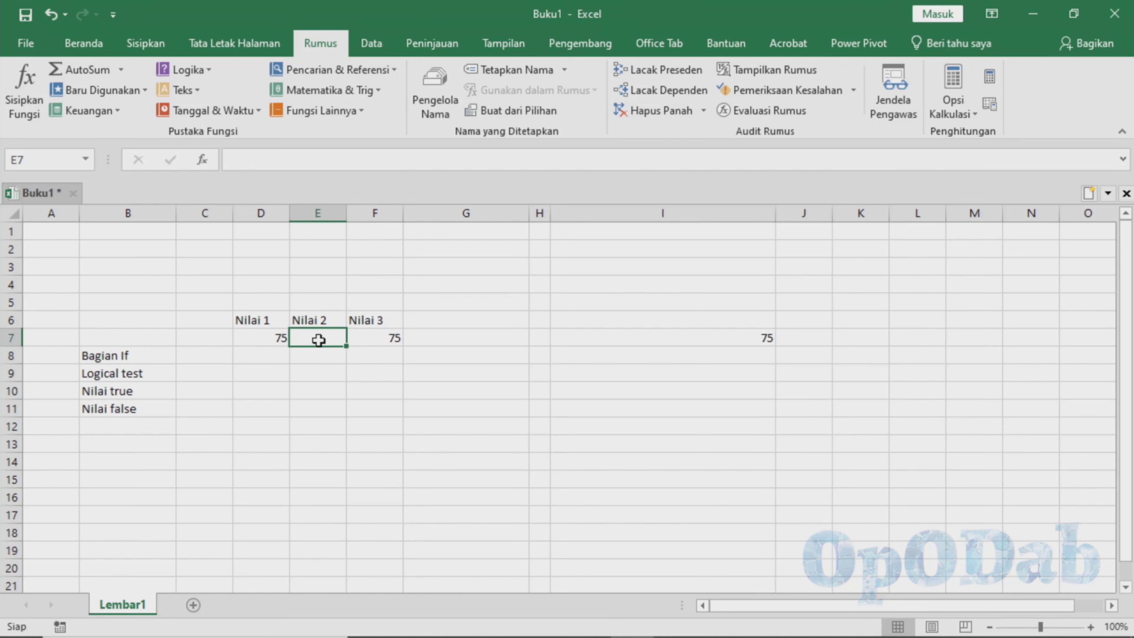
type("v")
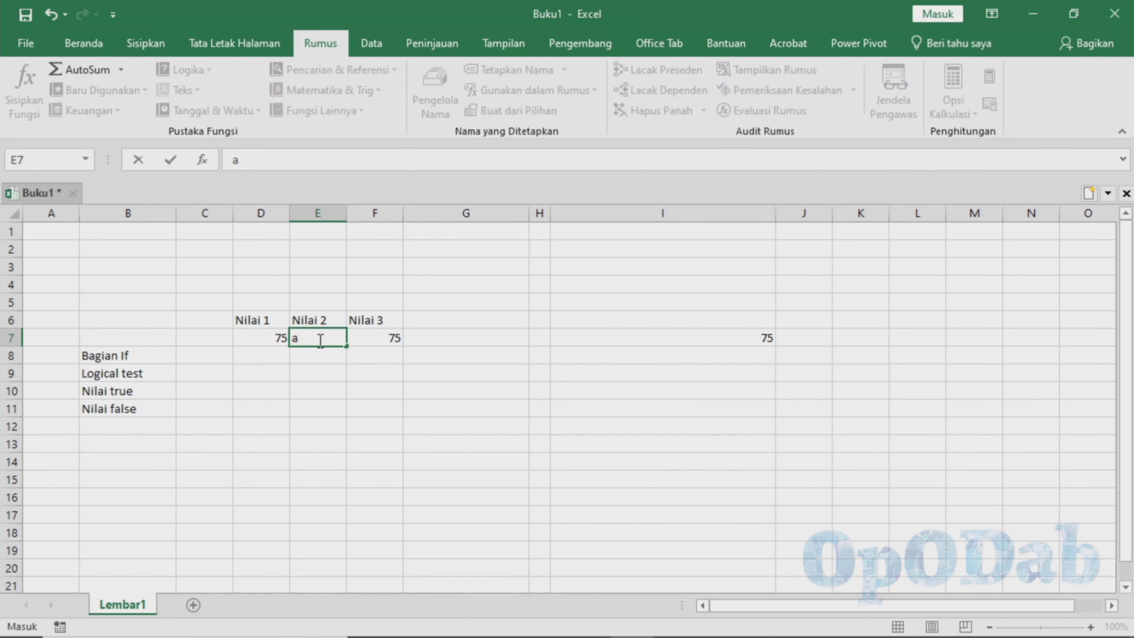
key("Escape")
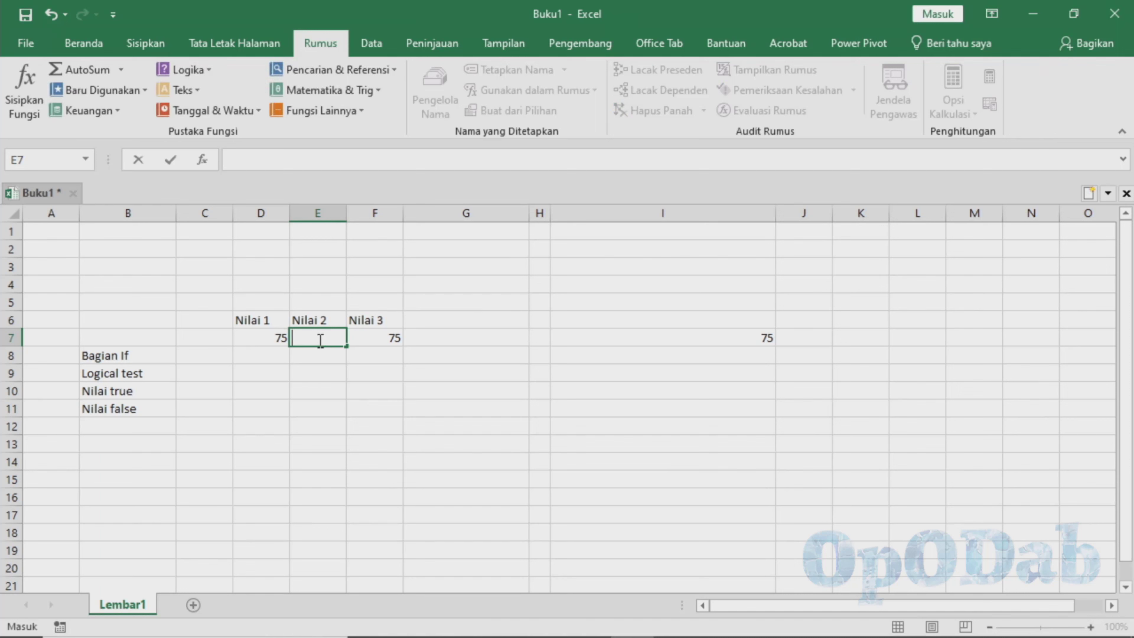
type("gfdhgh")
key("Return")
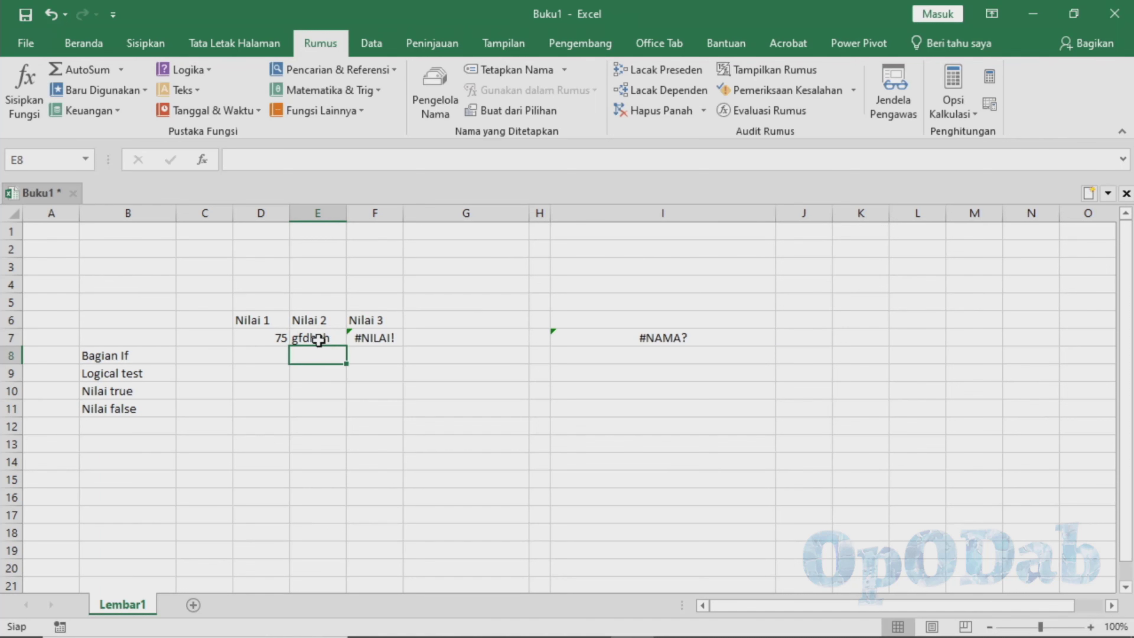
left_click(658, 339)
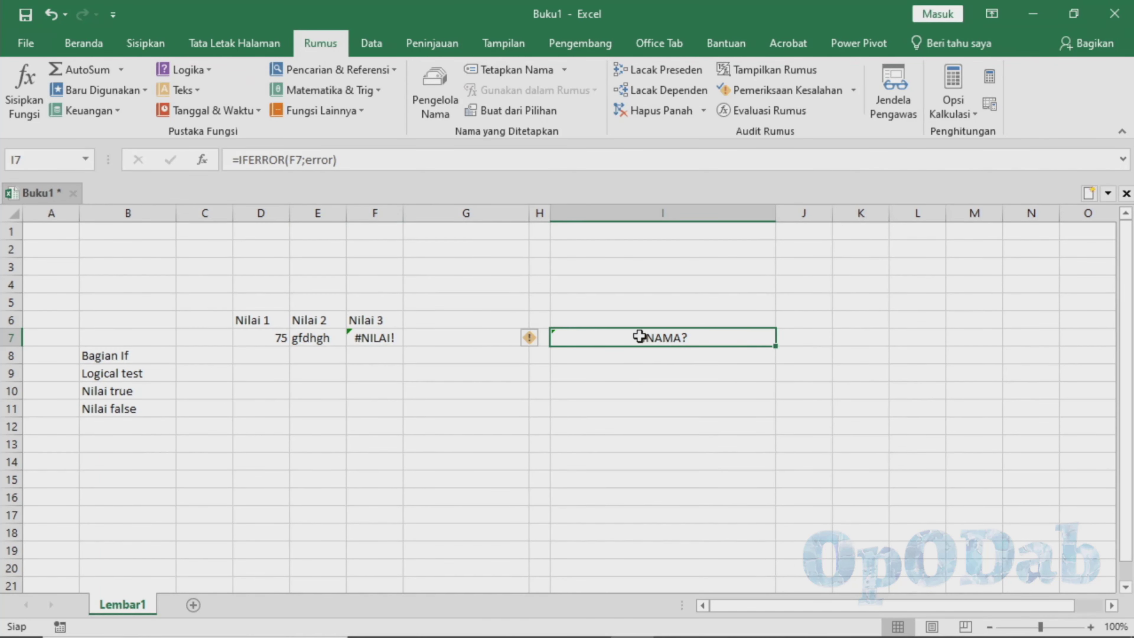
Step: Replace the Nilai 2 text in cell E7 with the letter a
left_click(311, 339)
key("BackSpace")
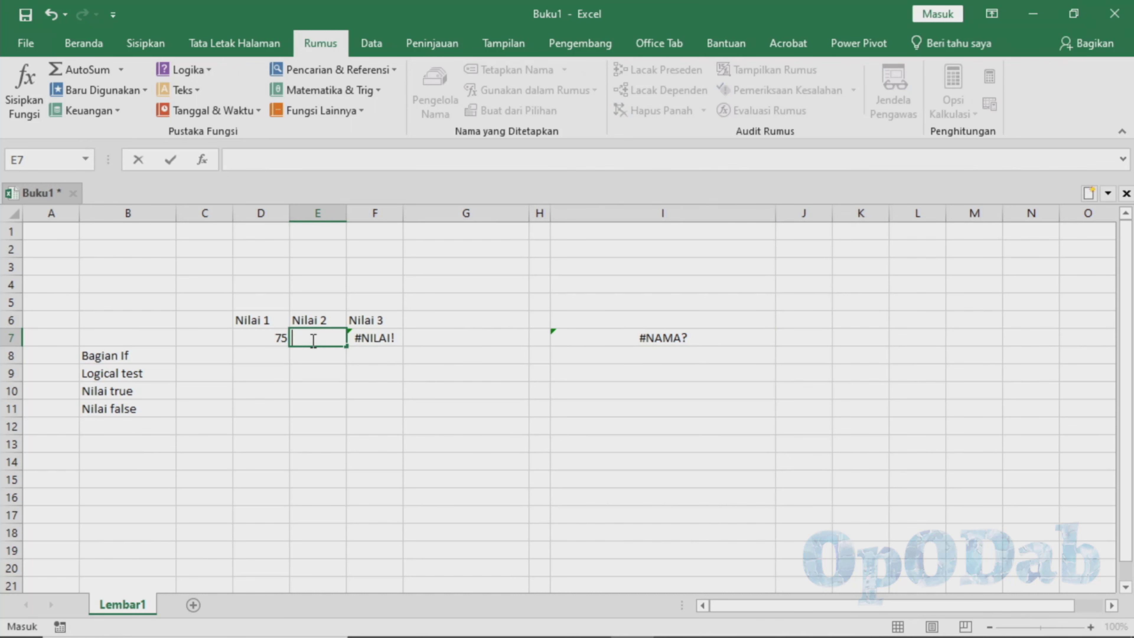
type("a")
key("Right")
Step: Enclose the word error in quotation marks so the formula in cell I7 reads =IFERROR(F7;"error")
key("Right")
key("Right")
key("Right")
key("Right")
key("Left")
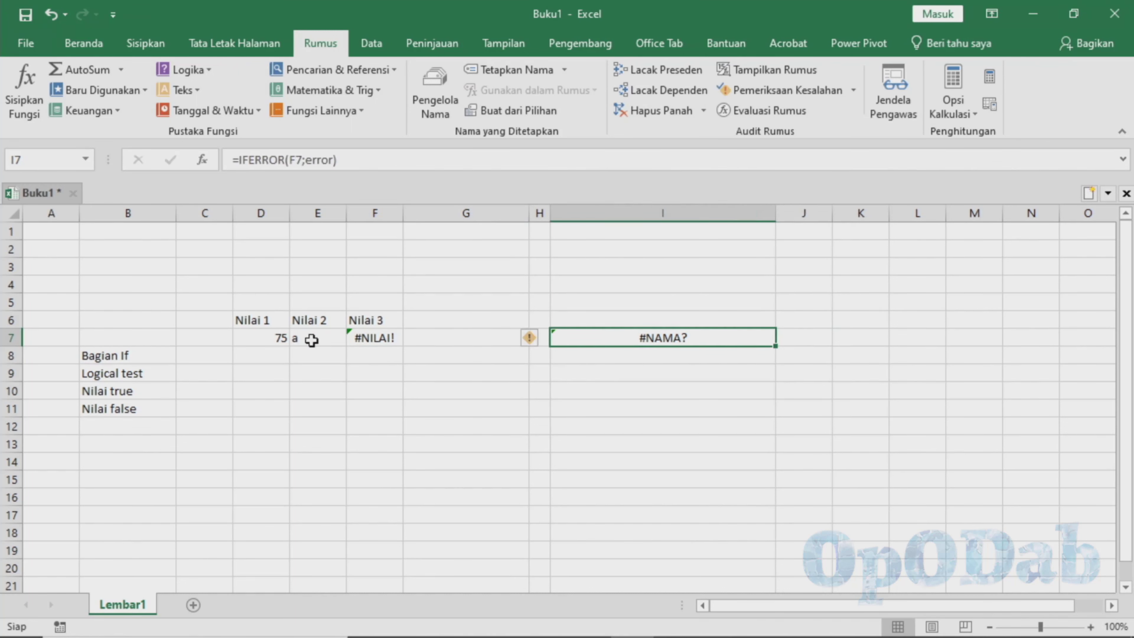
left_click(307, 161)
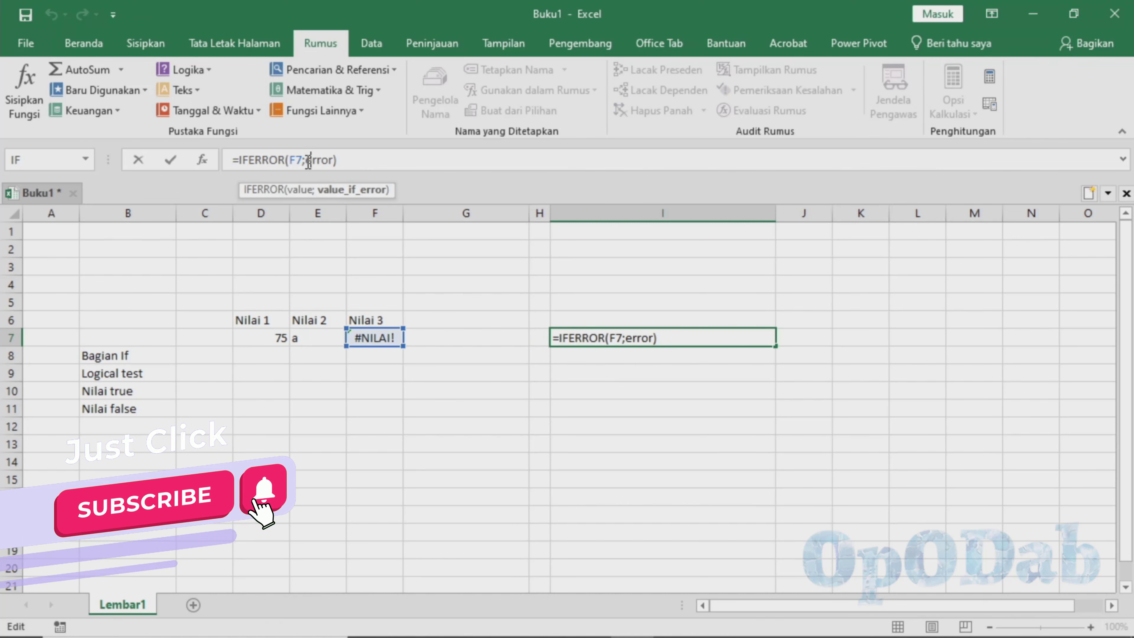
type("\"")
key("Right")
key("Right")
key("Right")
key("Right")
key("Right")
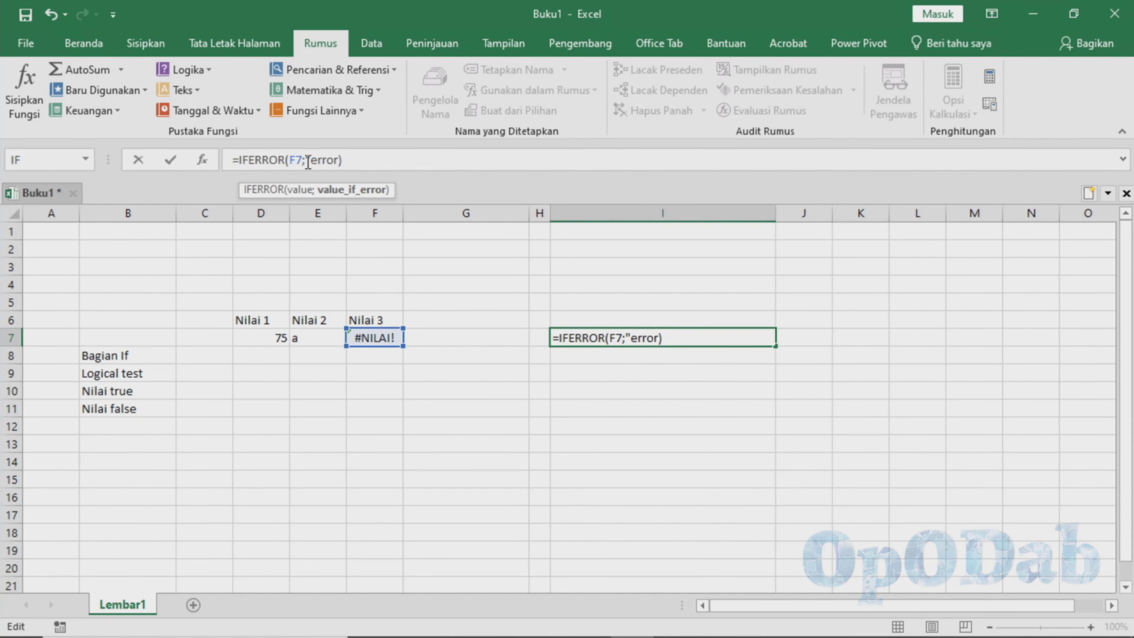
type("\"")
key("Return")
key("Up")
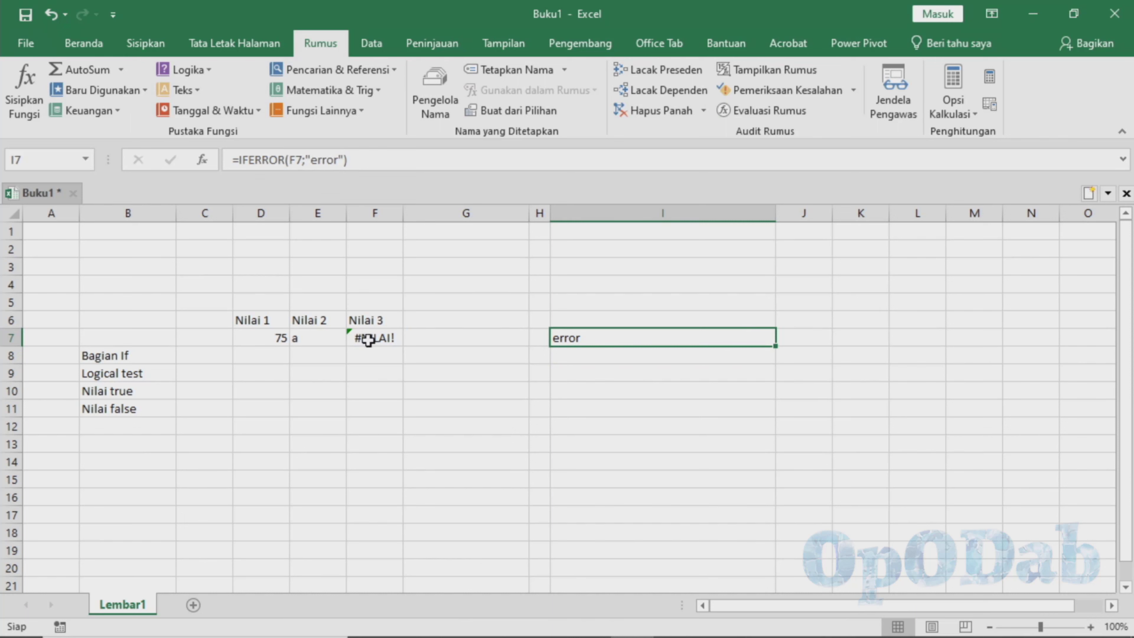
Step: Delete the letter a from cell E7 and check the IFERROR formula in cell I7
left_click(325, 338)
key("Delete")
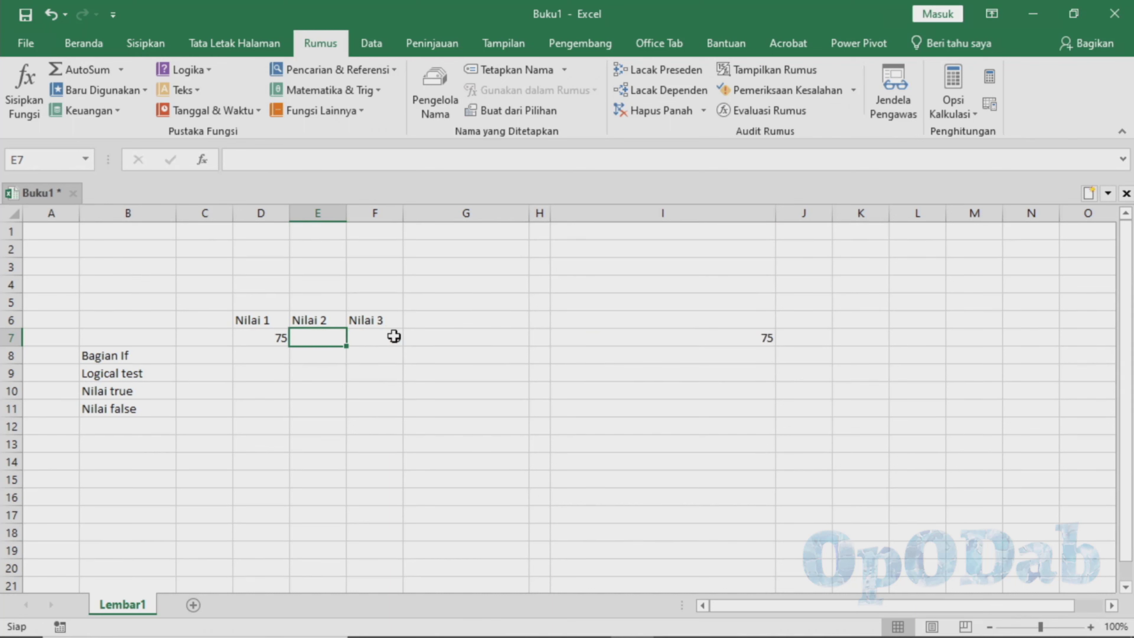
left_click(714, 337)
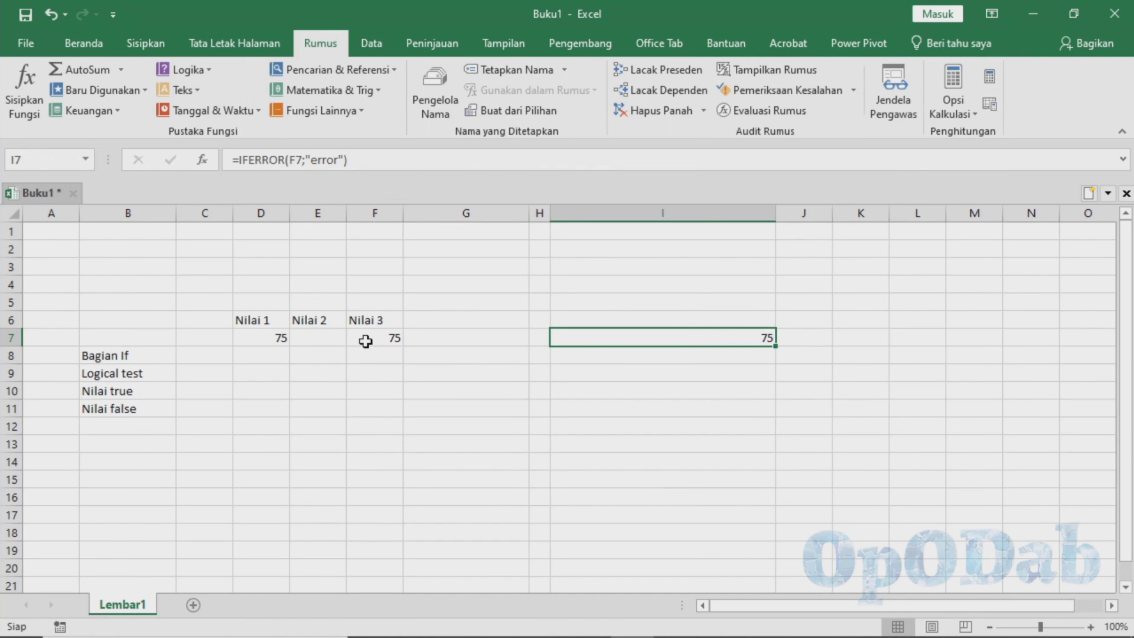
Step: Enter the text hgfhgfjhj as the Nilai 2 value in cell E7
left_click(340, 344)
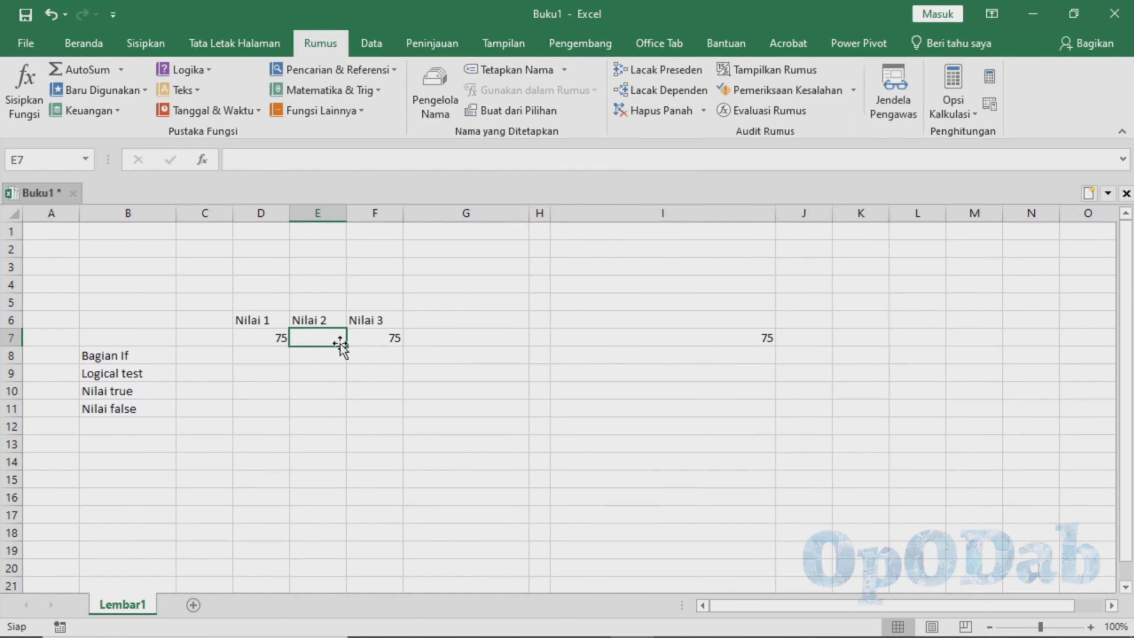
type("hgfhgfjhj")
key("Return")
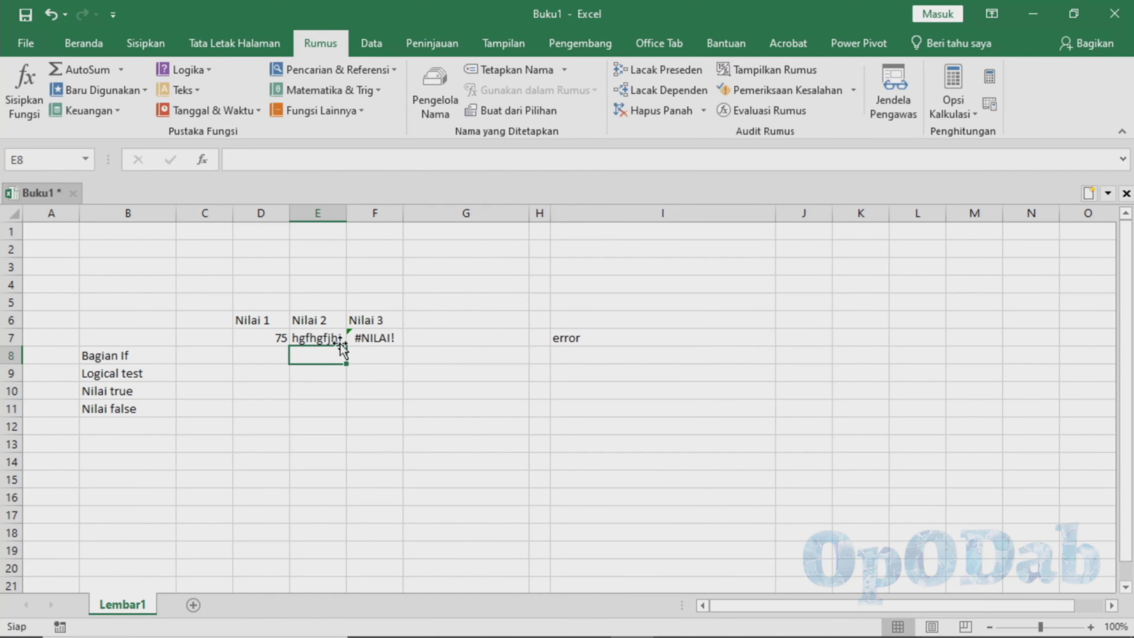
Step: Change the error text in the formula of cell I7 to "salah", giving =IFERROR(F7;"salah")
left_click(574, 336)
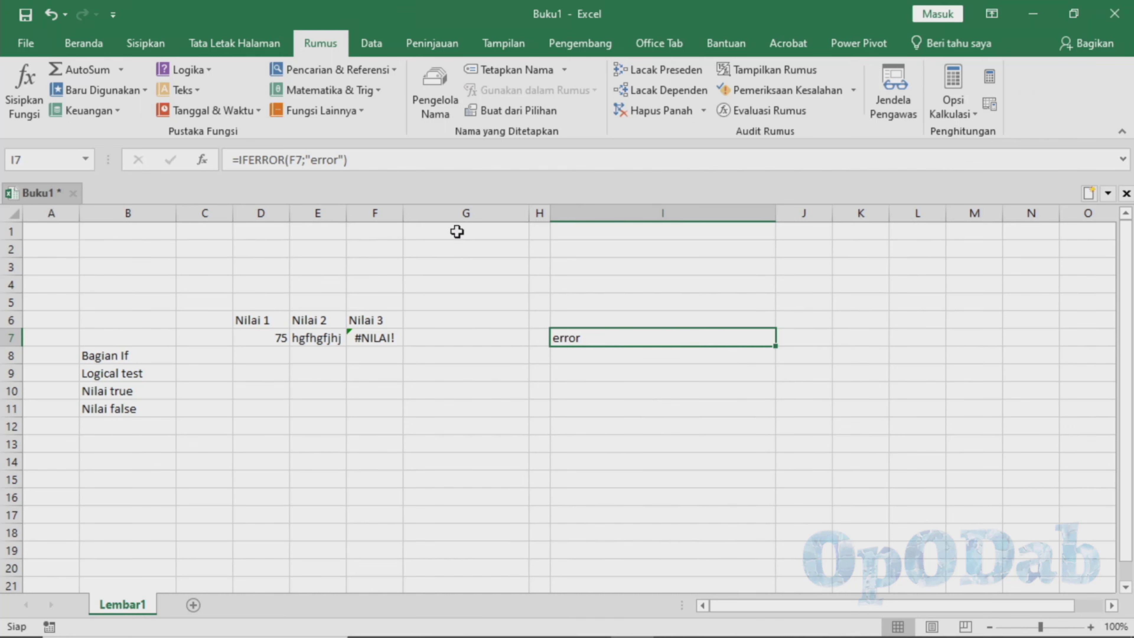
left_click(294, 164)
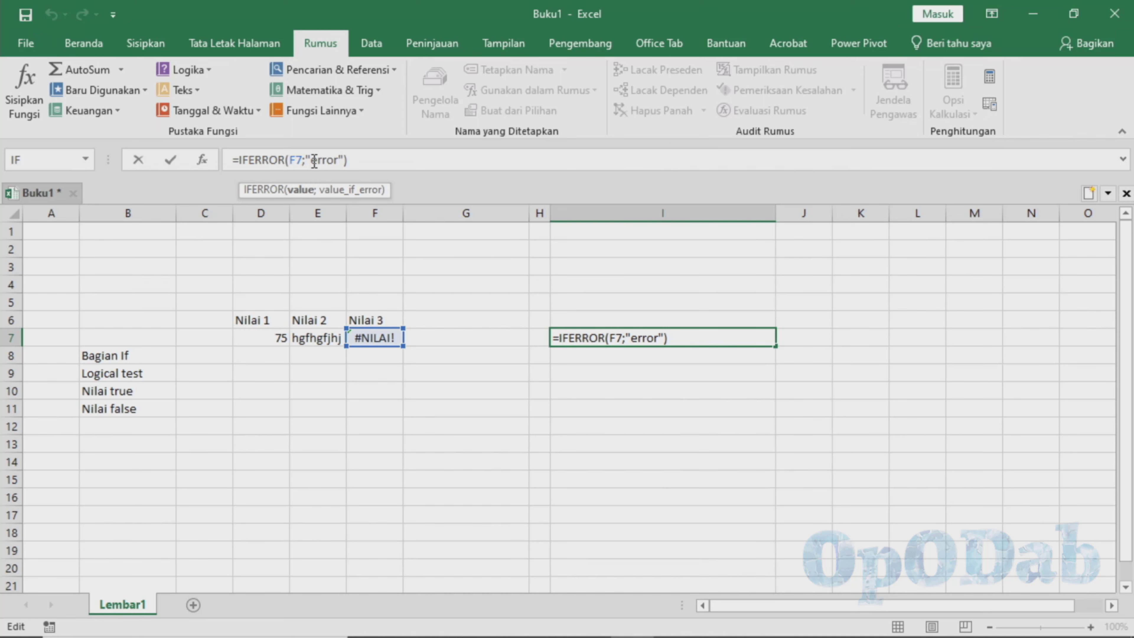
double_click(315, 161)
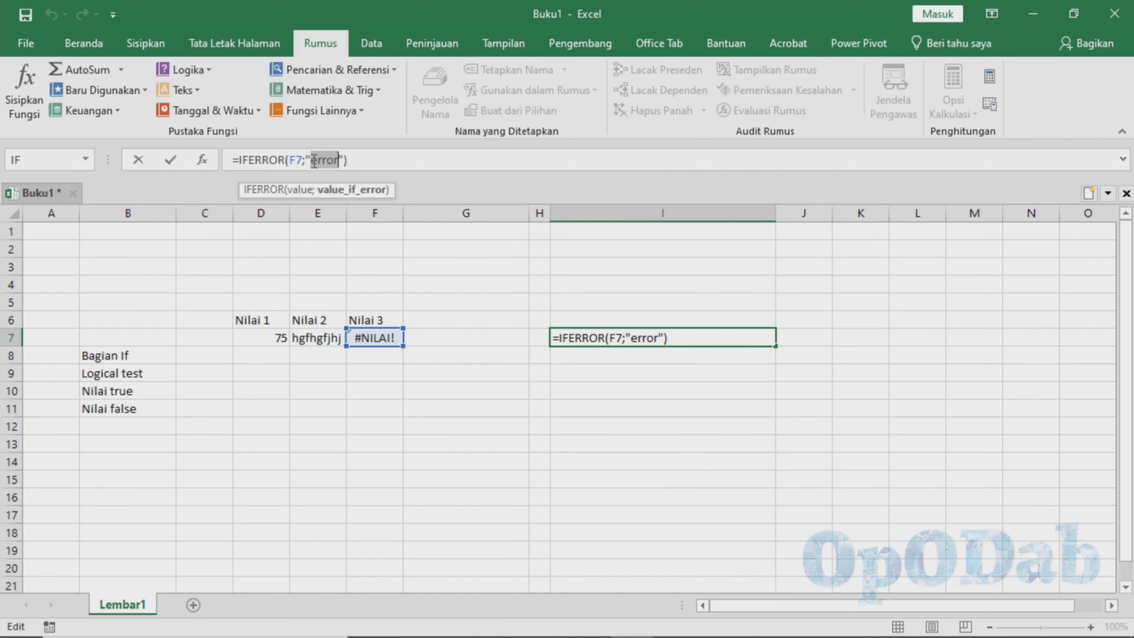
type("salah")
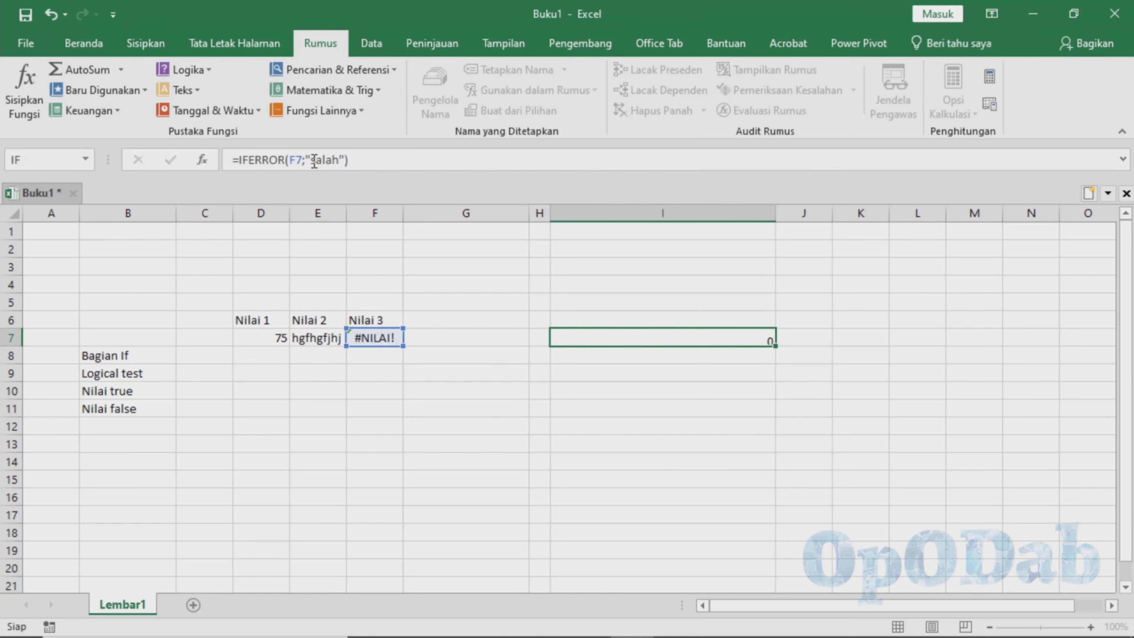
key("Return")
key("Up")
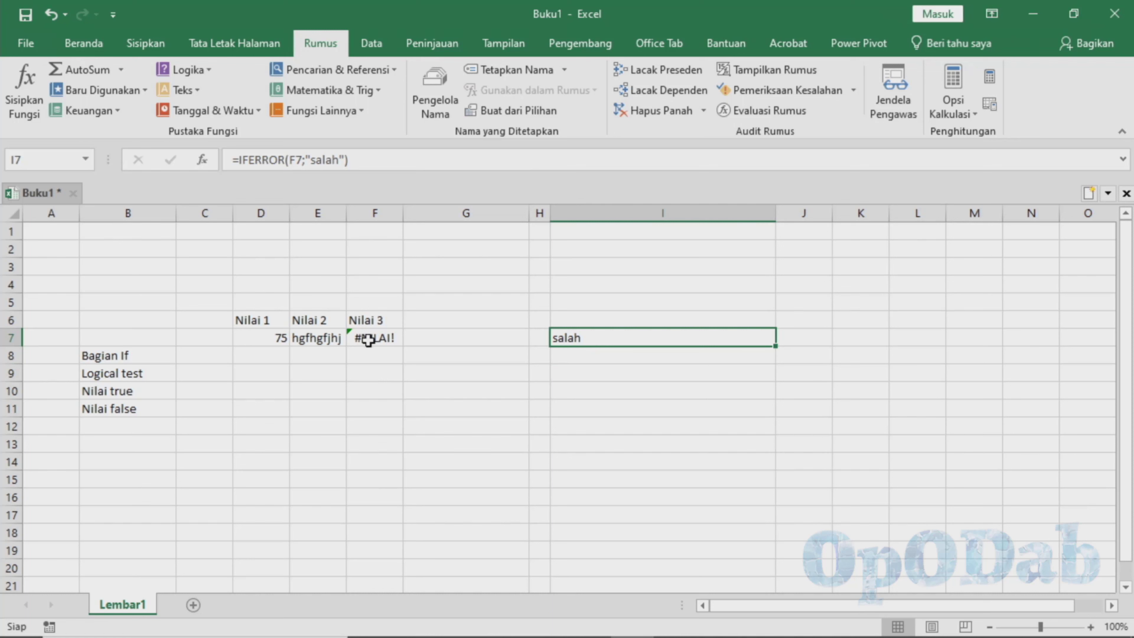
Step: Set the Nilai 2 value in cell E7 to 60 and select the Nilai 3 formula in cell F7
left_click(324, 342)
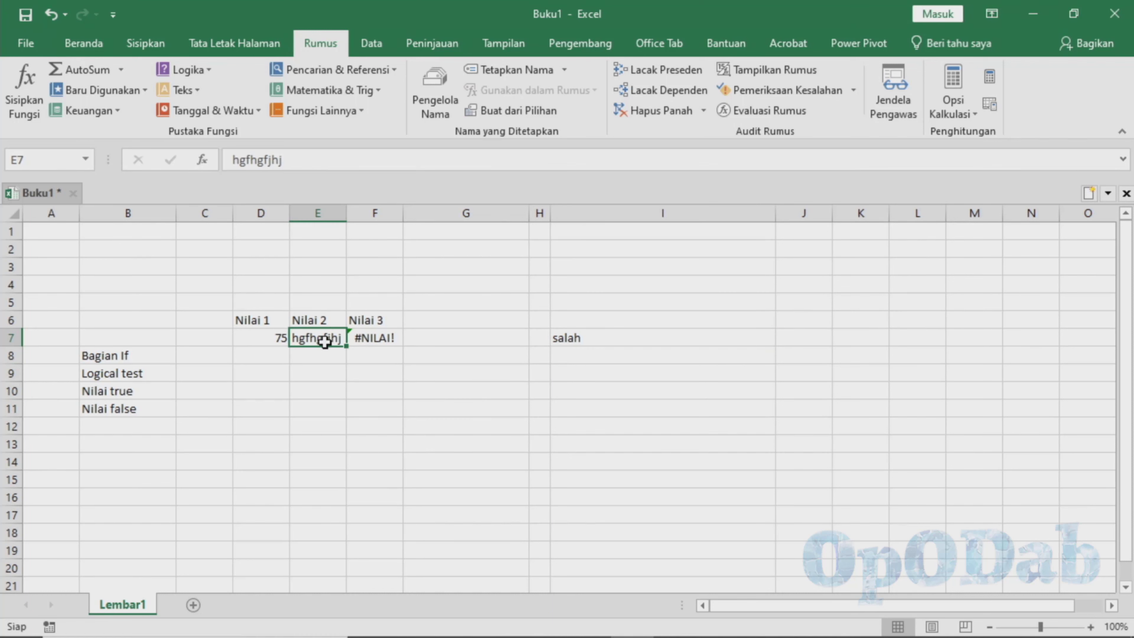
type("60")
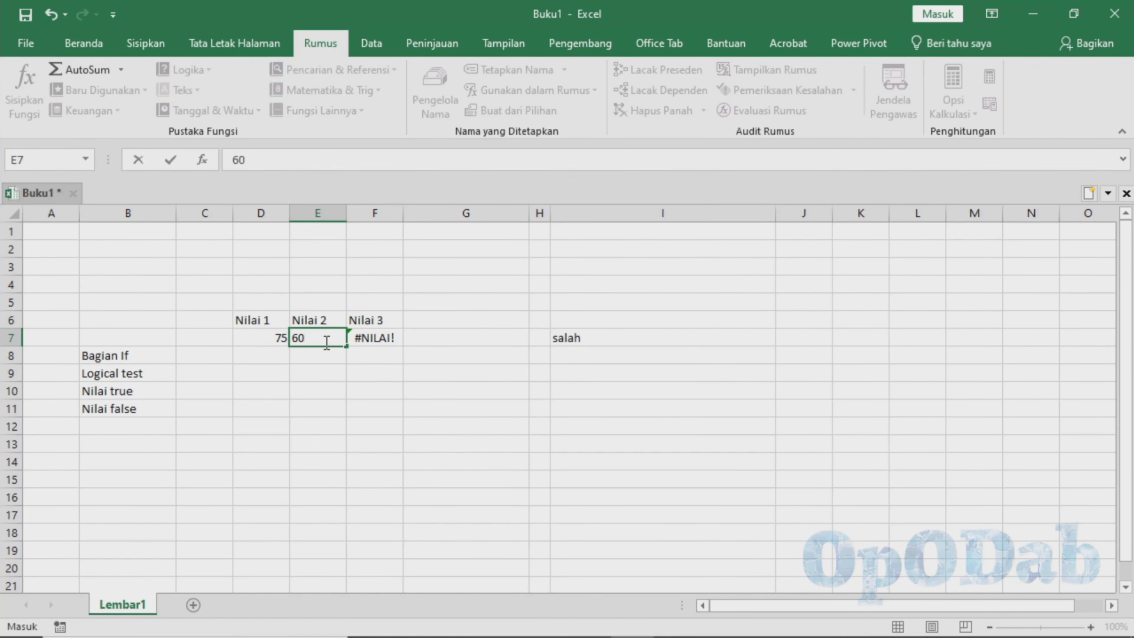
key("Return")
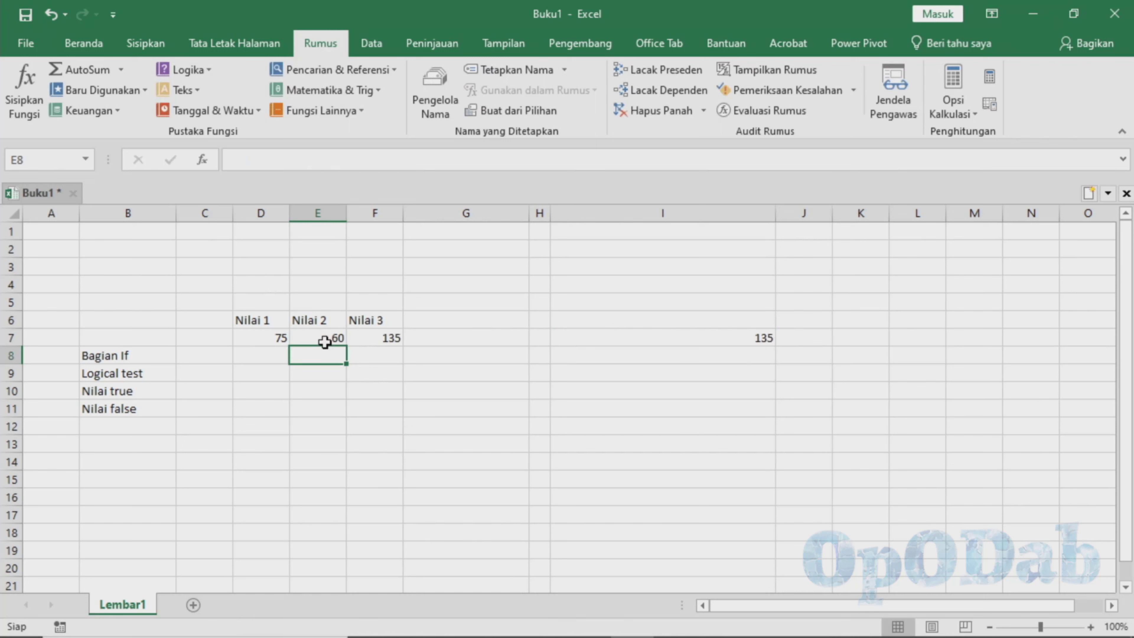
left_click(367, 335)
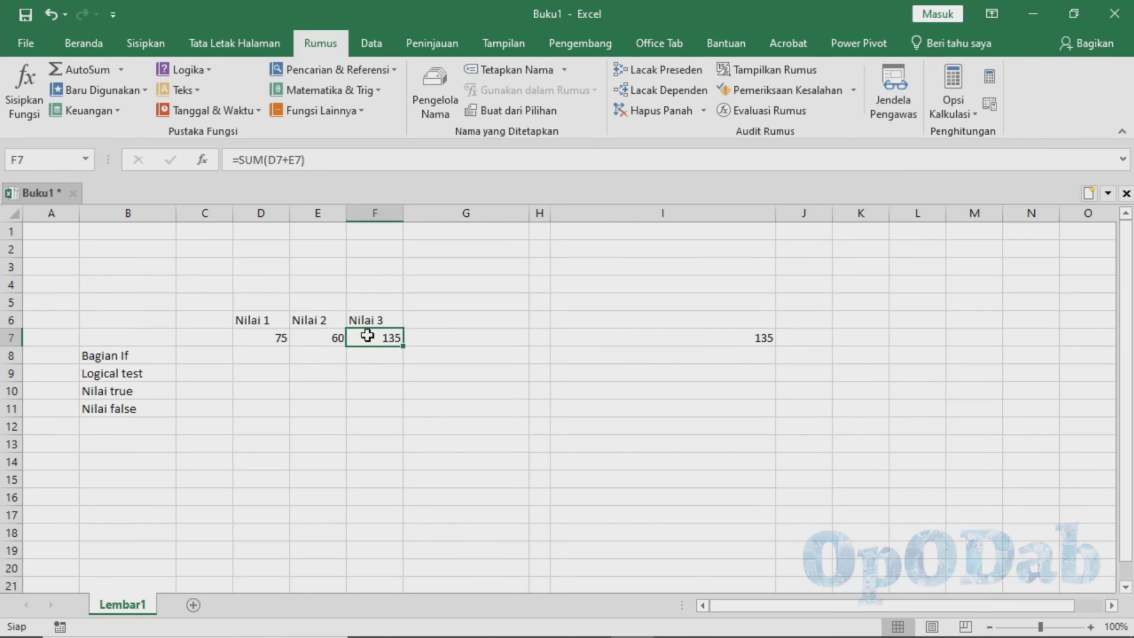